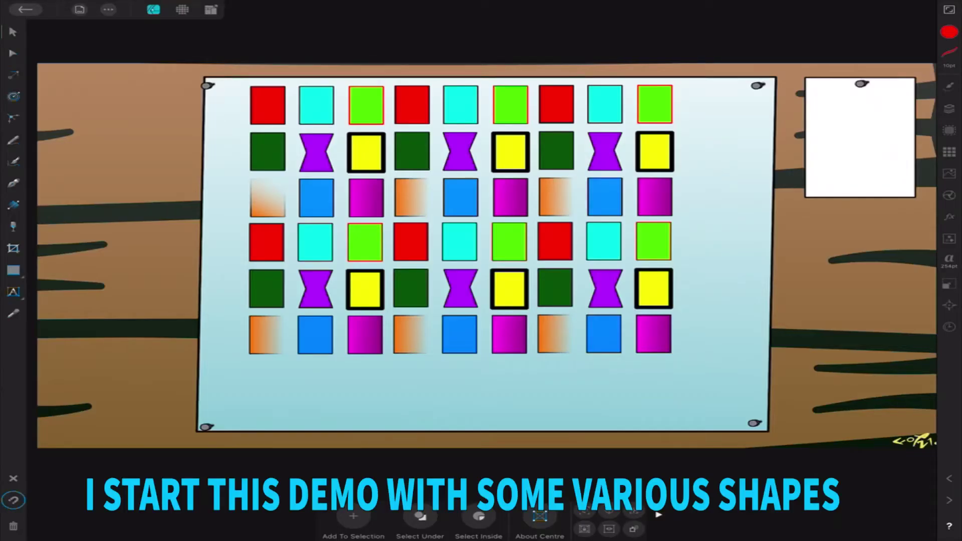
Scroll through the rectangle layers in the Layers studio.
{"action": "left_click", "coordinate": [949, 108]}
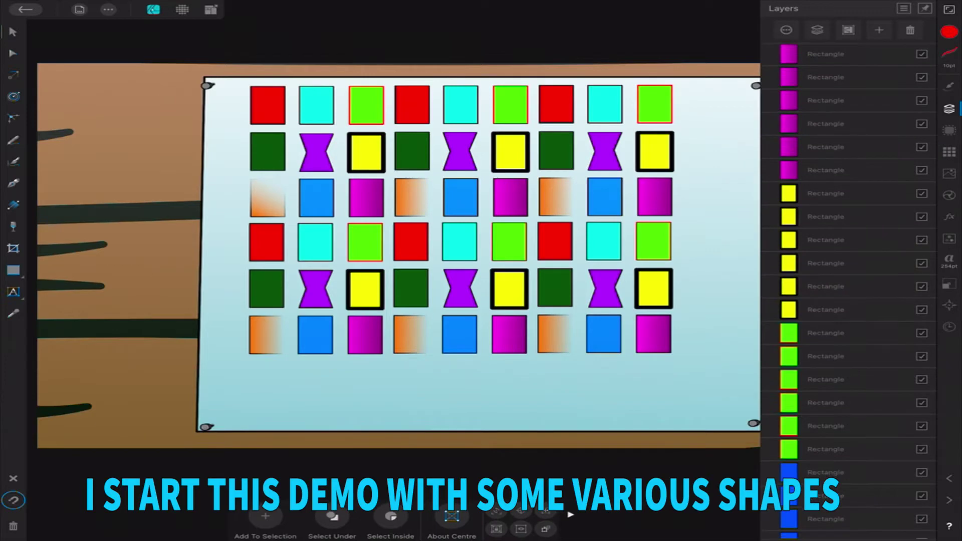
{"action": "scroll", "coordinate": [846, 290], "scroll_direction": "down", "scroll_amount": 3}
{"action": "scroll", "coordinate": [847, 291], "scroll_direction": "down", "scroll_amount": 3}
{"action": "scroll", "coordinate": [847, 290], "scroll_direction": "down", "scroll_amount": 3}
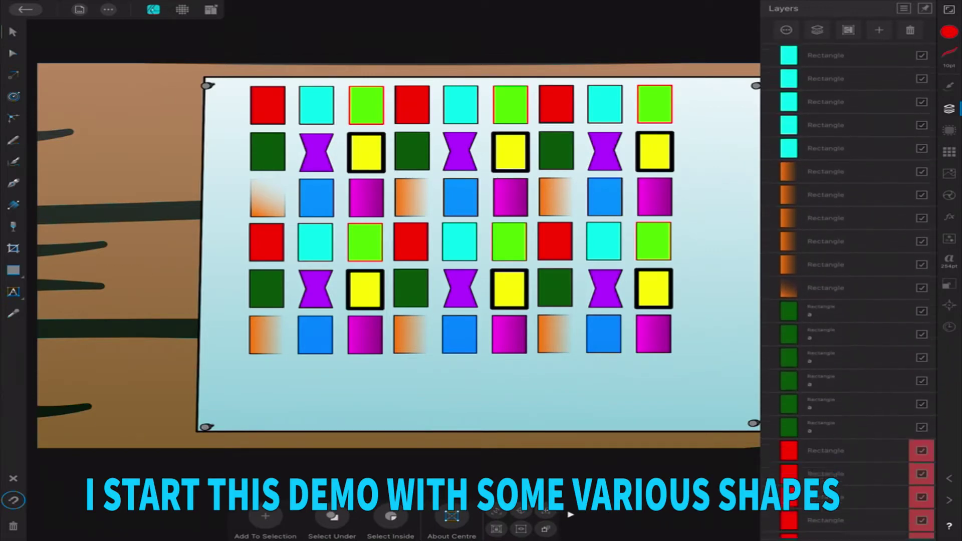
{"action": "scroll", "coordinate": [846, 290], "scroll_direction": "down", "scroll_amount": 3}
{"action": "scroll", "coordinate": [846, 290], "scroll_direction": "down", "scroll_amount": 5}
{"action": "scroll", "coordinate": [846, 290], "scroll_direction": "down", "scroll_amount": 5}
{"action": "scroll", "coordinate": [847, 290], "scroll_direction": "down", "scroll_amount": 3}
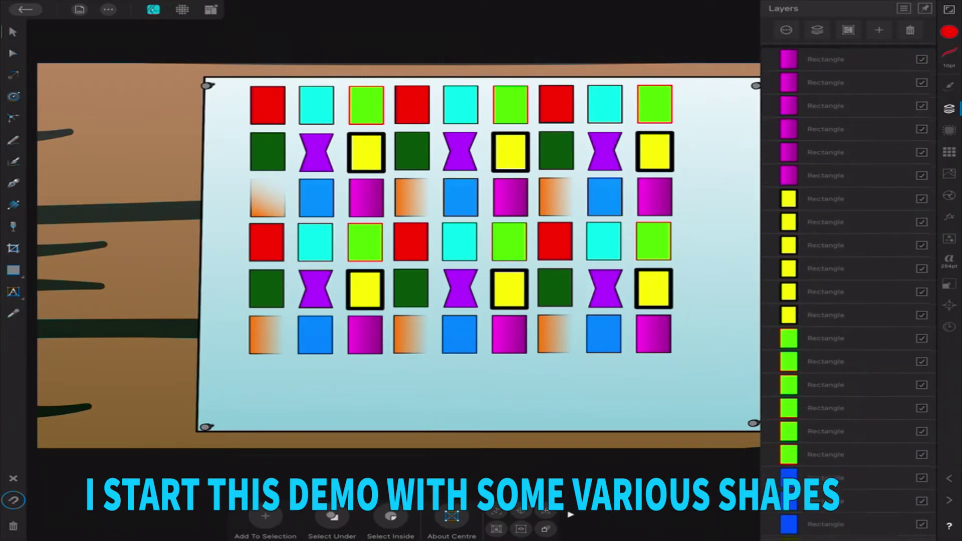
Close the layers and select the magenta gradient square in row 3, column 3.
{"action": "left_click", "coordinate": [949, 109]}
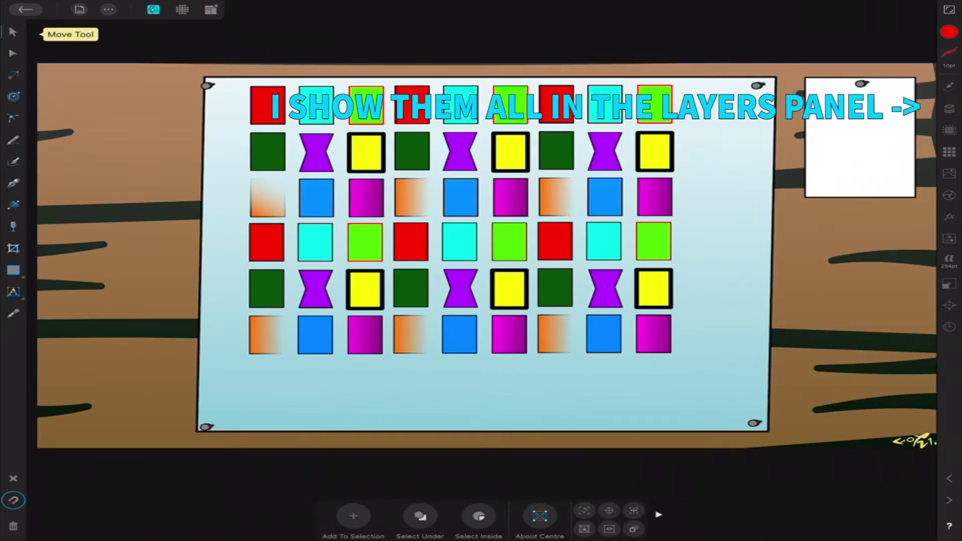
{"action": "left_click", "coordinate": [948, 109]}
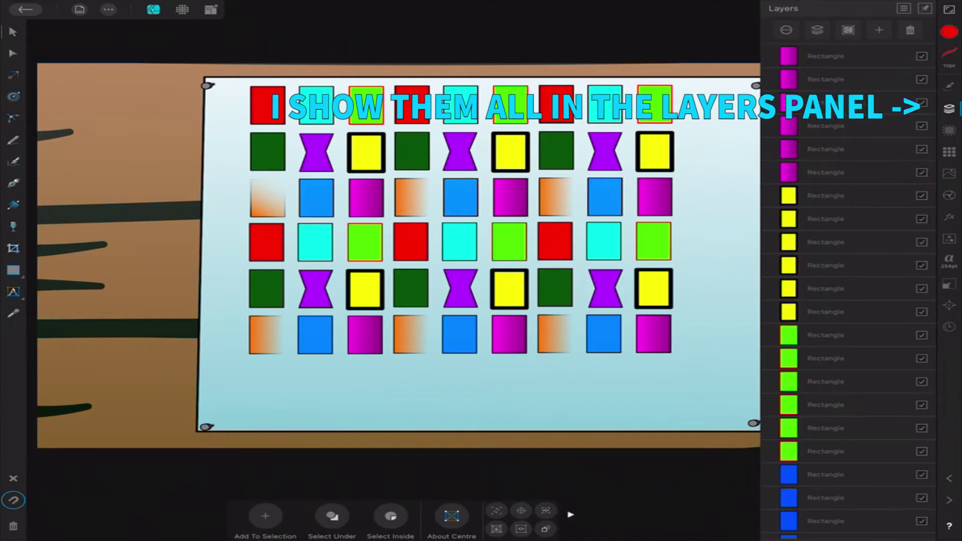
{"action": "left_click", "coordinate": [949, 109]}
{"action": "left_click", "coordinate": [366, 198]}
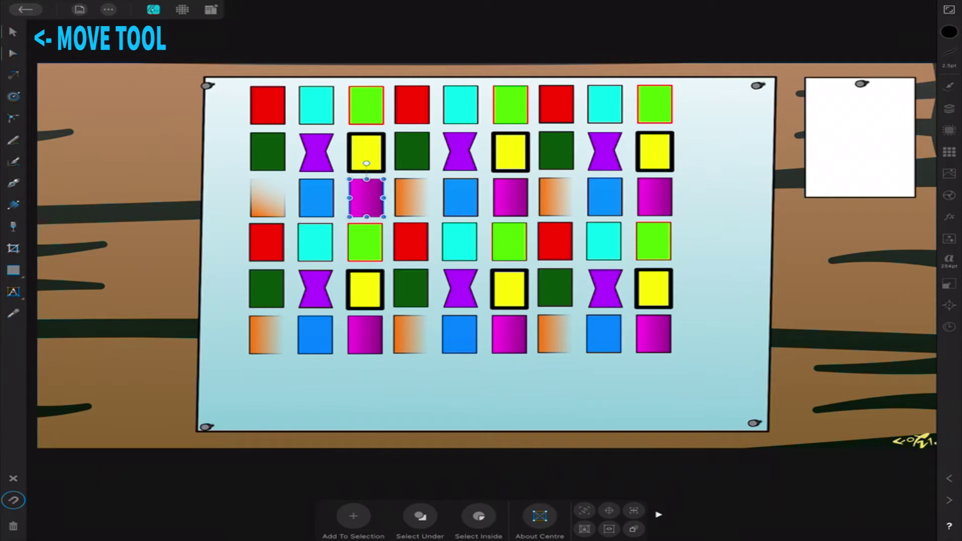
Switch to the Node Tool and back to the Move Tool, then reveal the Select Same options.
{"action": "left_click", "coordinate": [13, 53]}
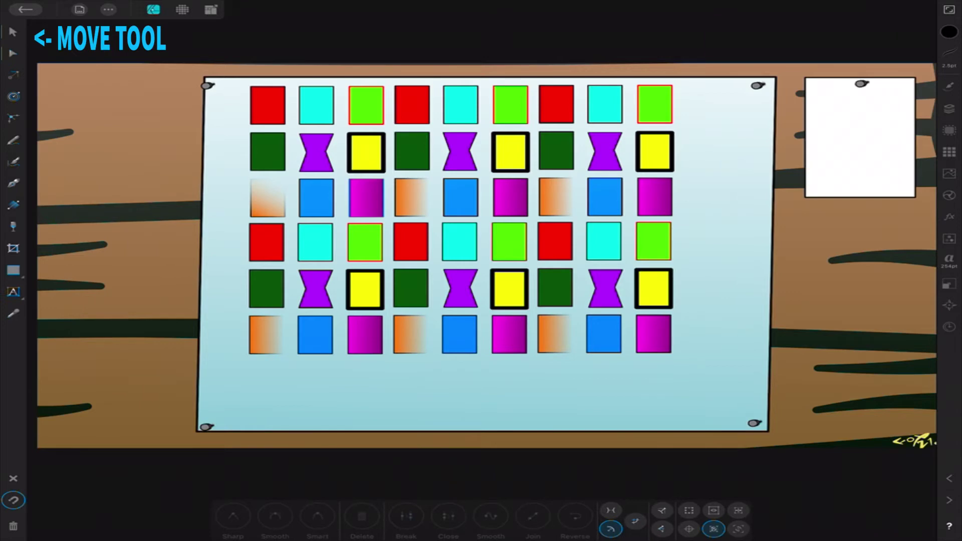
{"action": "left_click", "coordinate": [13, 32]}
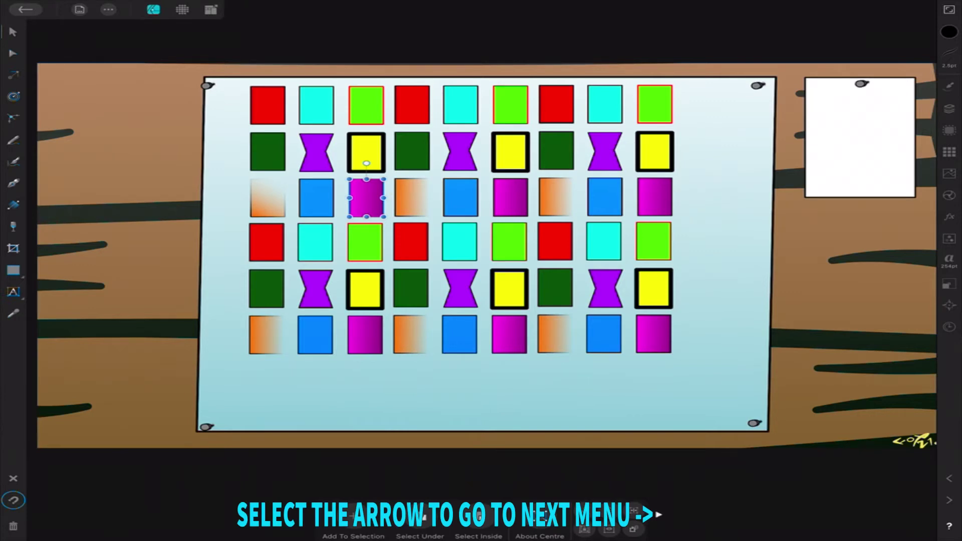
{"action": "left_click", "coordinate": [658, 514]}
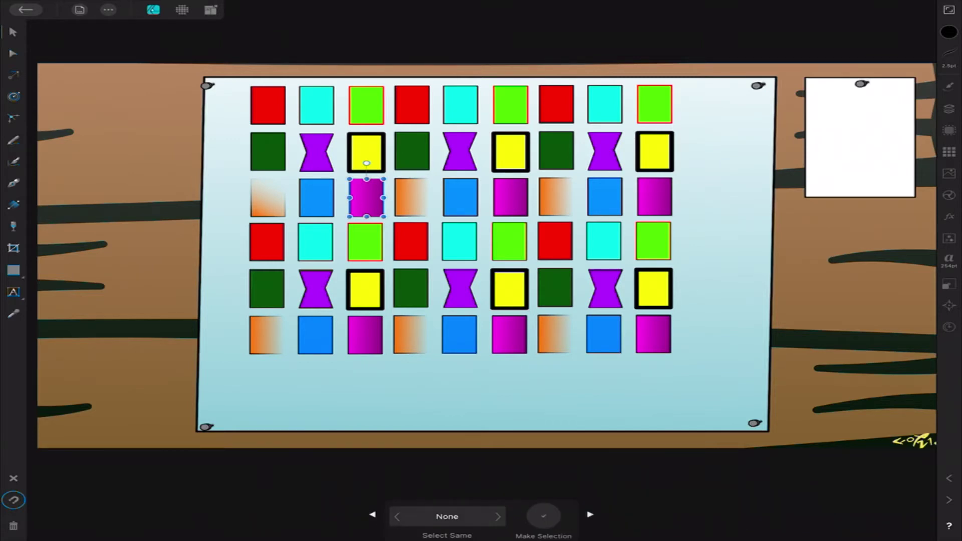
Select all six magenta rectangles by matching Fill Colour.
{"action": "left_click", "coordinate": [446, 516]}
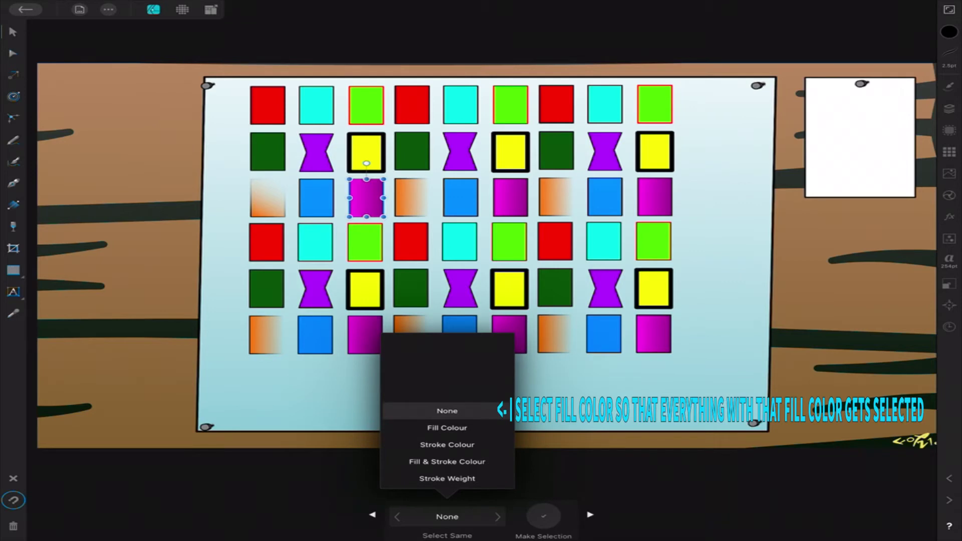
{"action": "left_click", "coordinate": [446, 427]}
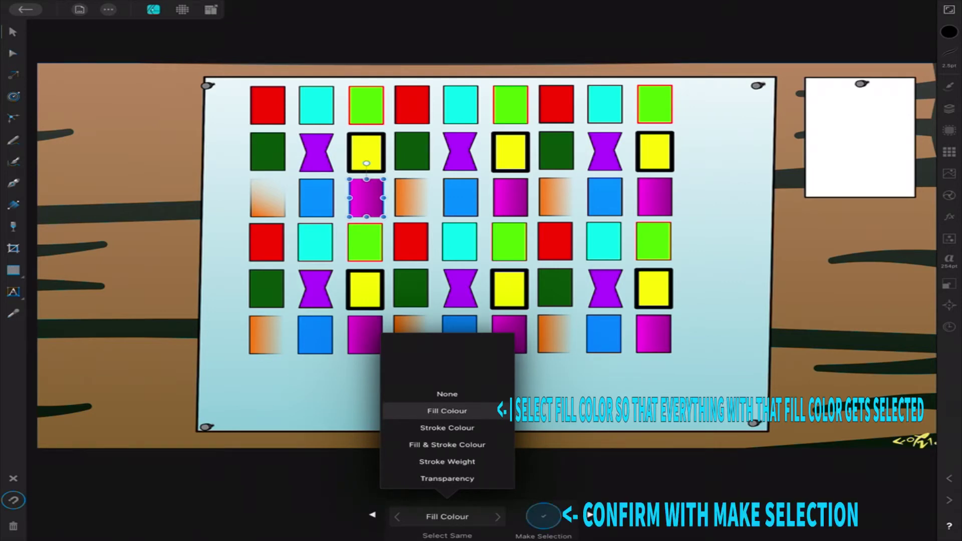
{"action": "left_click", "coordinate": [543, 515]}
Check the selection in the Layers list, then select the yellow square in row 2, column 3.
{"action": "left_click", "coordinate": [949, 109]}
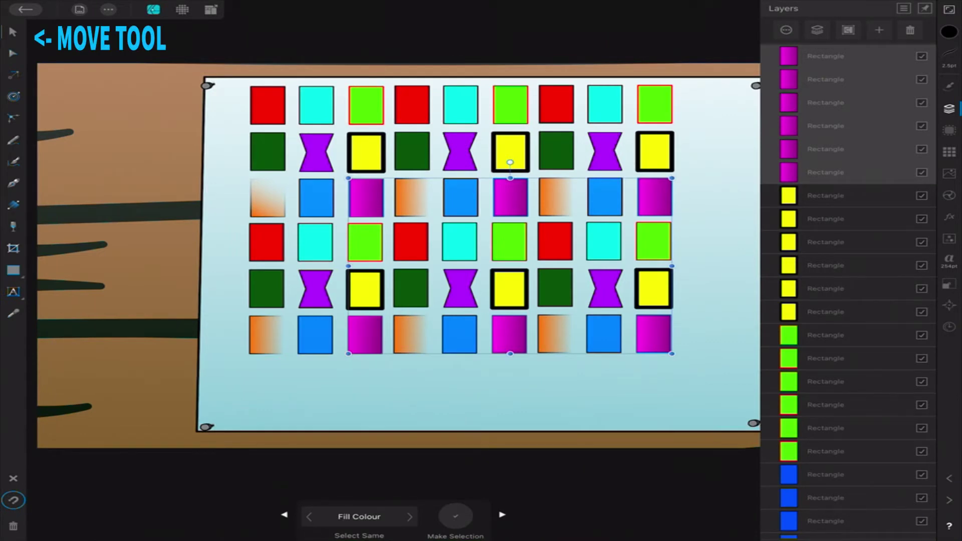
{"action": "left_click", "coordinate": [13, 32]}
{"action": "left_click", "coordinate": [366, 153]}
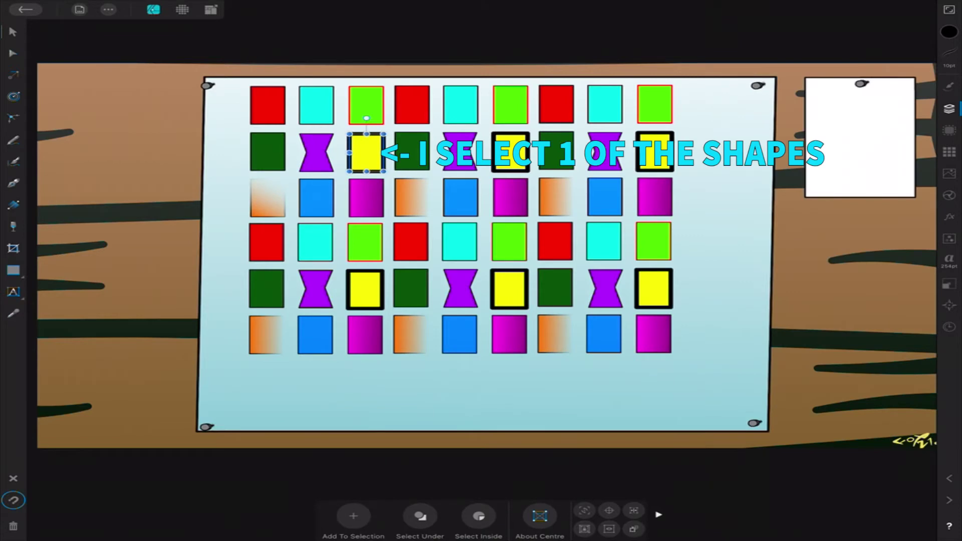
Match by Stroke Weight to select all six thick-outlined yellow squares.
{"action": "left_click", "coordinate": [658, 514]}
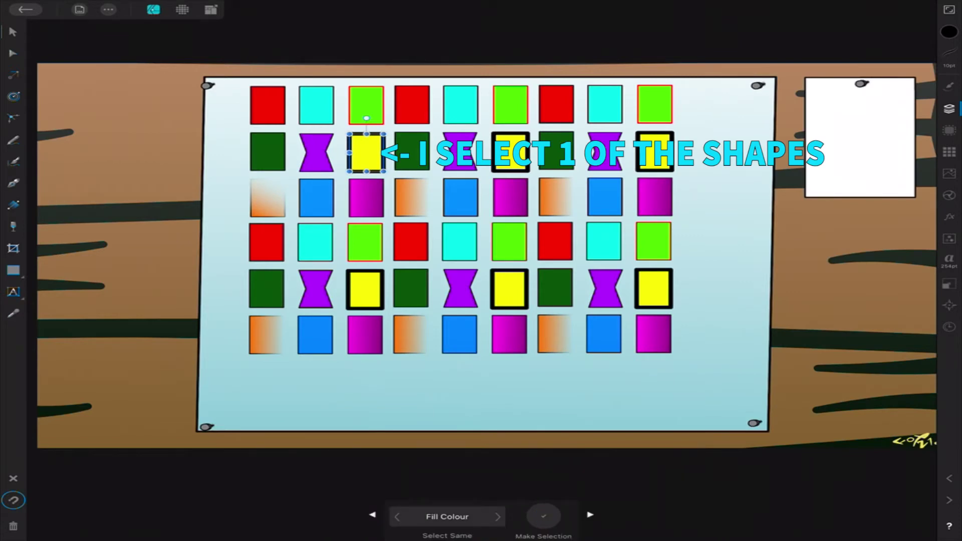
{"action": "left_click", "coordinate": [446, 516]}
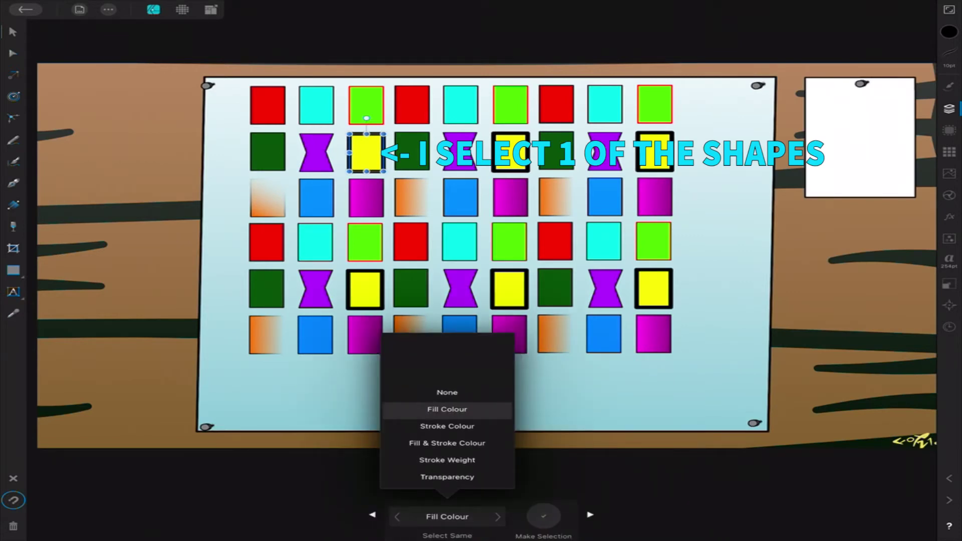
{"action": "scroll", "coordinate": [447, 436], "scroll_direction": "down", "scroll_amount": 1}
{"action": "scroll", "coordinate": [447, 431], "scroll_direction": "down", "scroll_amount": 1}
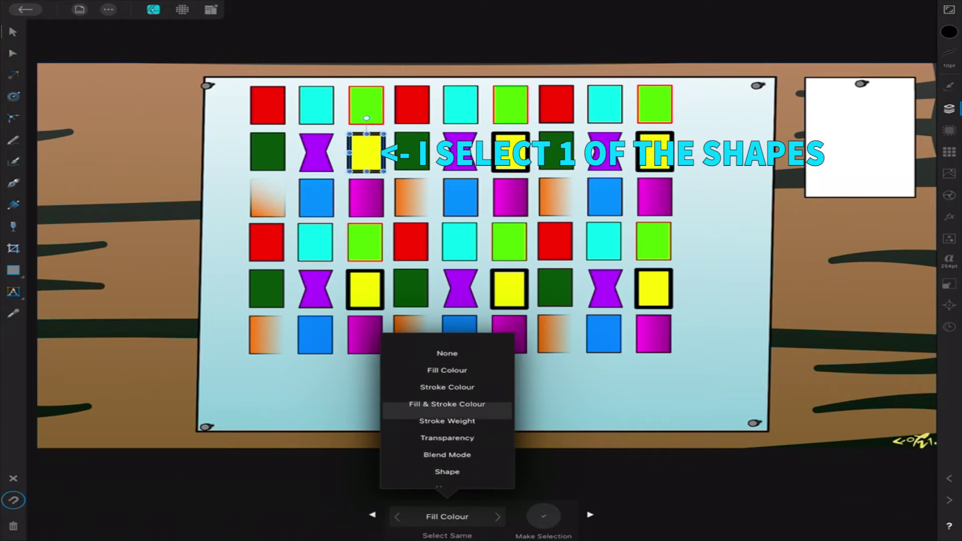
{"action": "scroll", "coordinate": [446, 431], "scroll_direction": "down", "scroll_amount": 1}
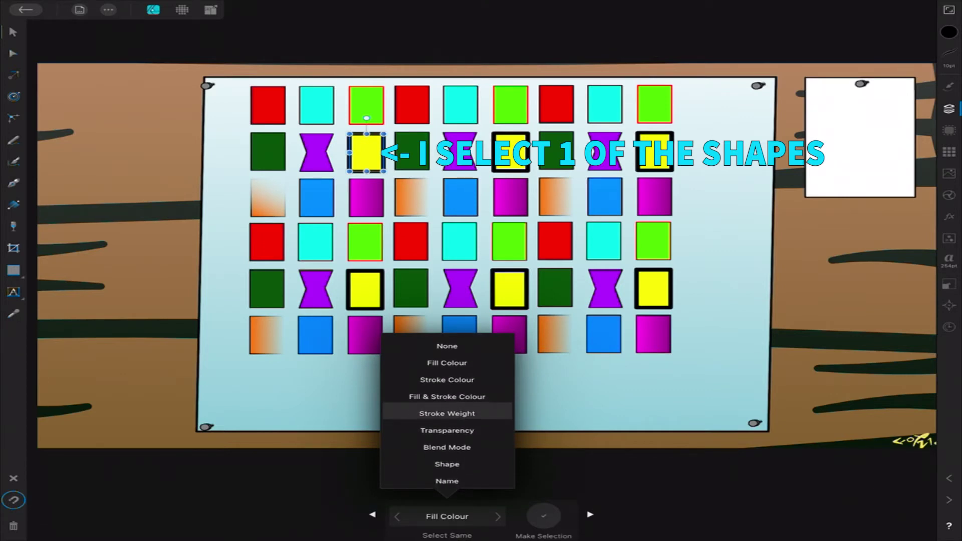
{"action": "scroll", "coordinate": [447, 431], "scroll_direction": "down", "scroll_amount": 1}
{"action": "scroll", "coordinate": [447, 431], "scroll_direction": "up", "scroll_amount": 1}
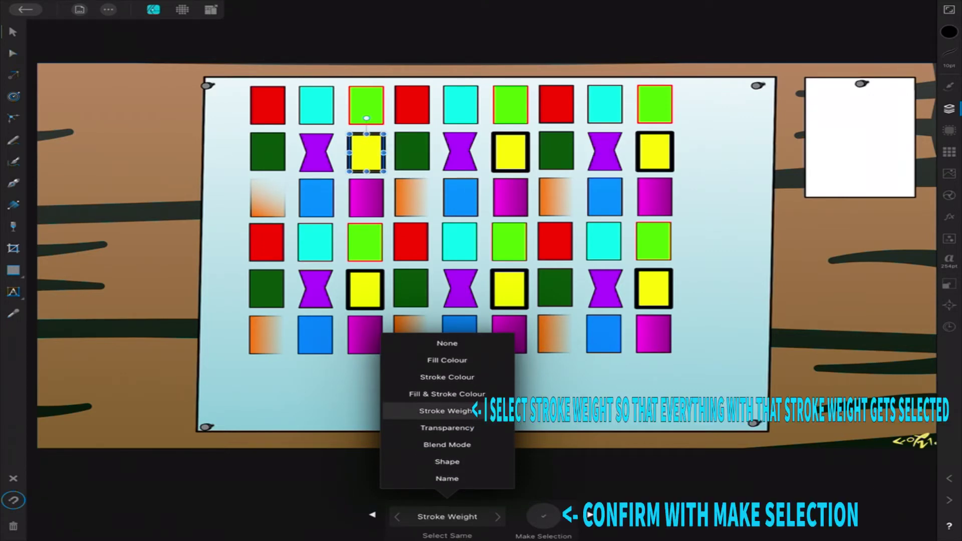
{"action": "left_click", "coordinate": [544, 516]}
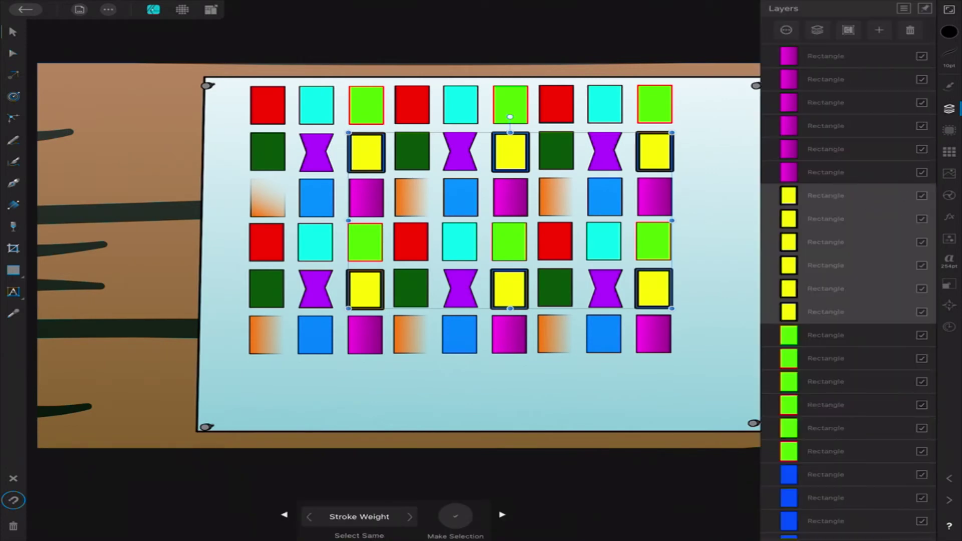
From the row-1, column-3 green square, select all six green rectangles by Stroke Colour.
{"action": "left_click", "coordinate": [366, 104]}
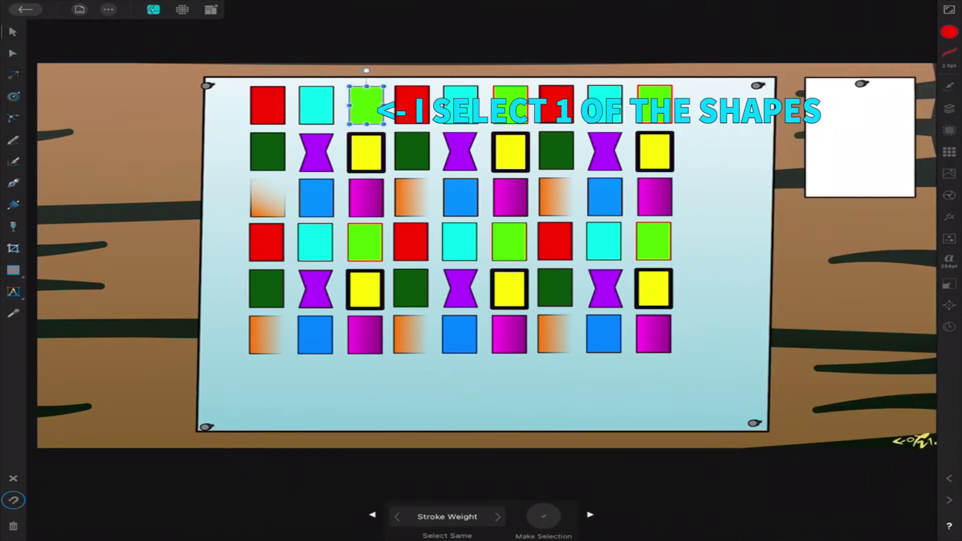
{"action": "left_click", "coordinate": [497, 516]}
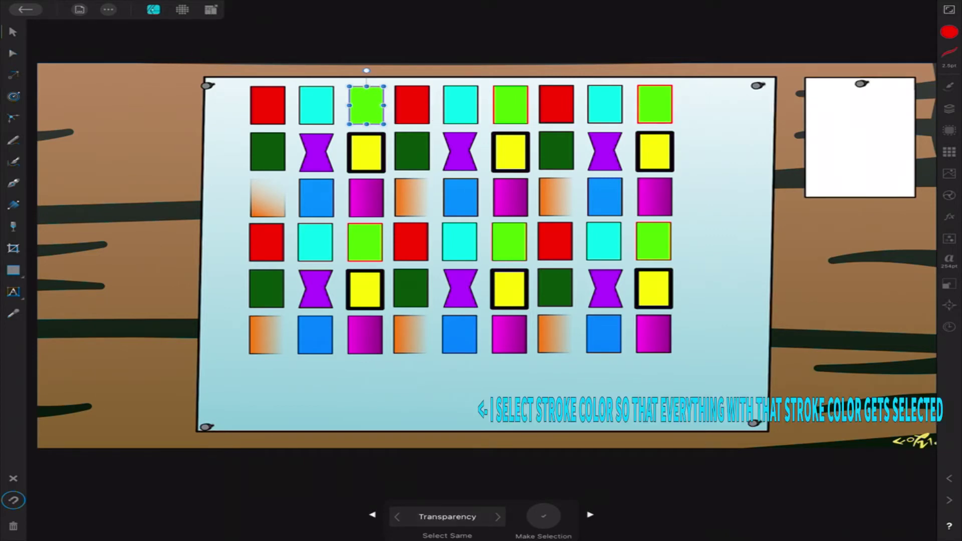
{"action": "left_click", "coordinate": [448, 516]}
{"action": "scroll", "coordinate": [447, 416], "scroll_direction": "up", "scroll_amount": 3}
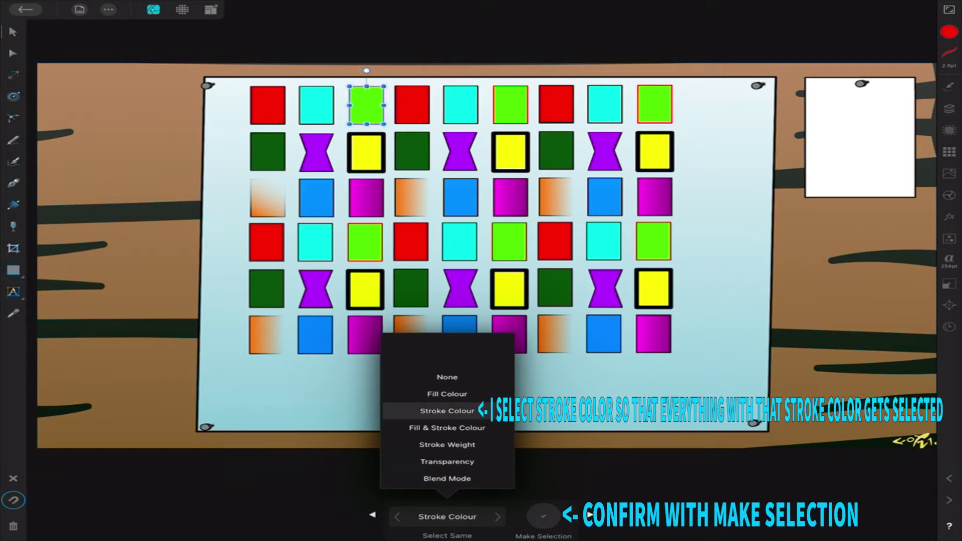
{"action": "left_click", "coordinate": [543, 516]}
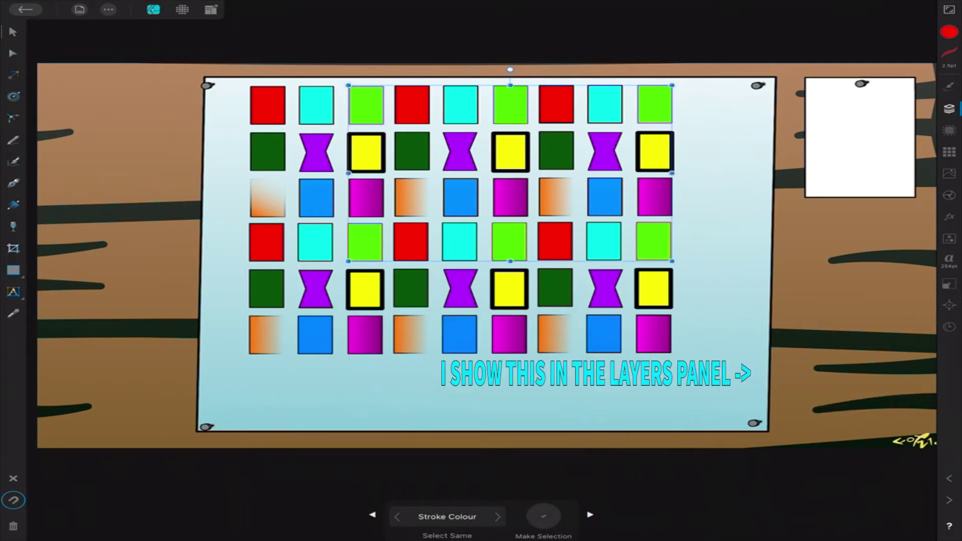
Review the green rectangles in the Layers list, then select the blue square in row 3, column 2.
{"action": "left_click", "coordinate": [948, 109]}
{"action": "scroll", "coordinate": [847, 290], "scroll_direction": "down", "scroll_amount": 1}
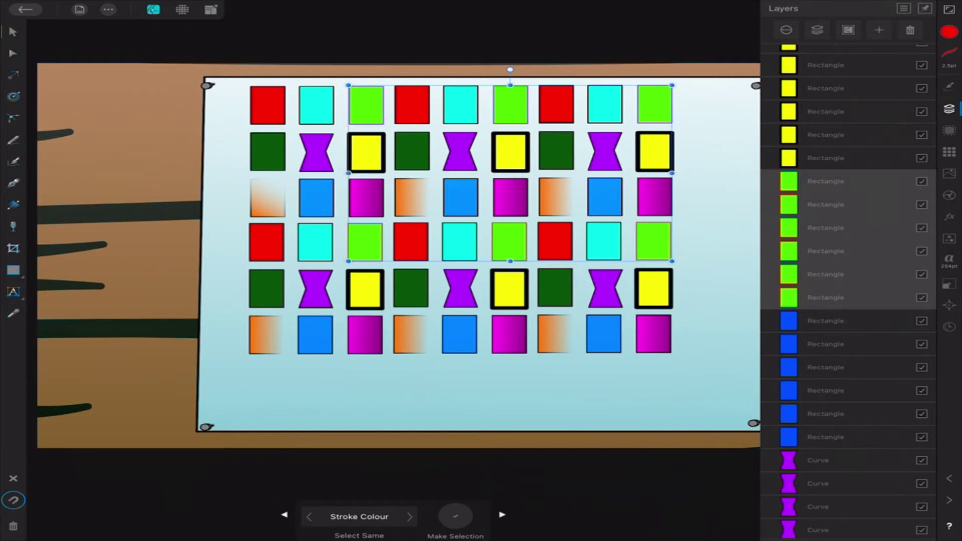
{"action": "left_click", "coordinate": [316, 198]}
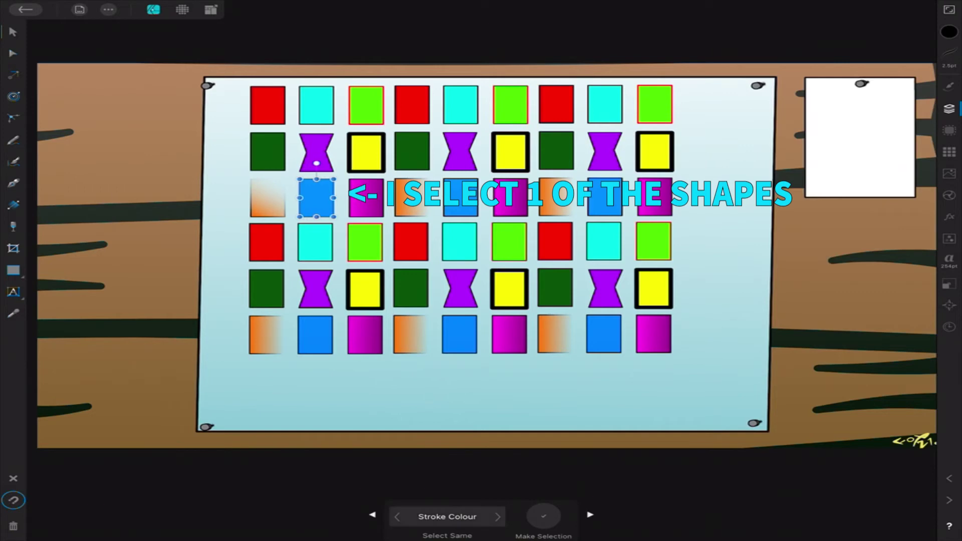
Select all six blue rectangles by matching Fill & Stroke Colour.
{"action": "left_click", "coordinate": [498, 516]}
{"action": "left_click", "coordinate": [447, 517]}
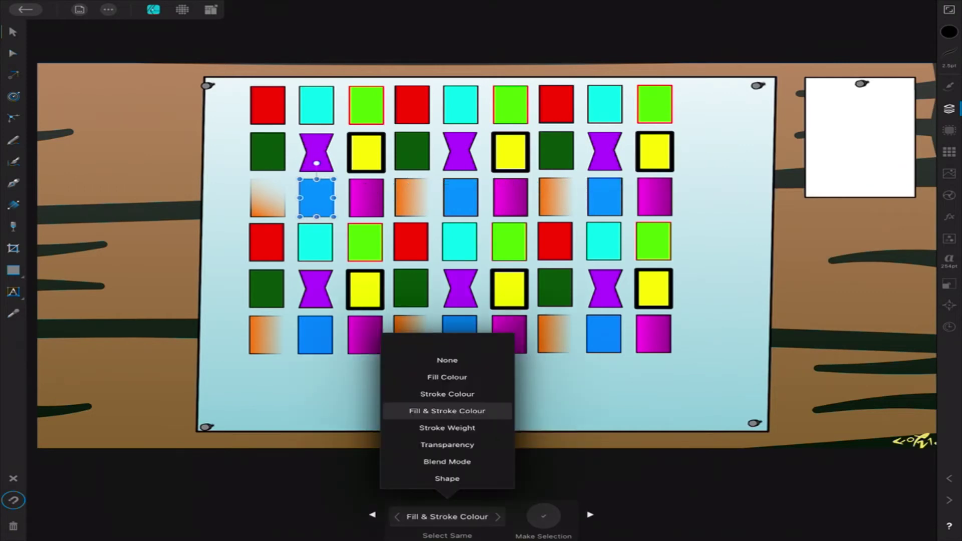
{"action": "scroll", "coordinate": [446, 411], "scroll_direction": "down", "scroll_amount": 2}
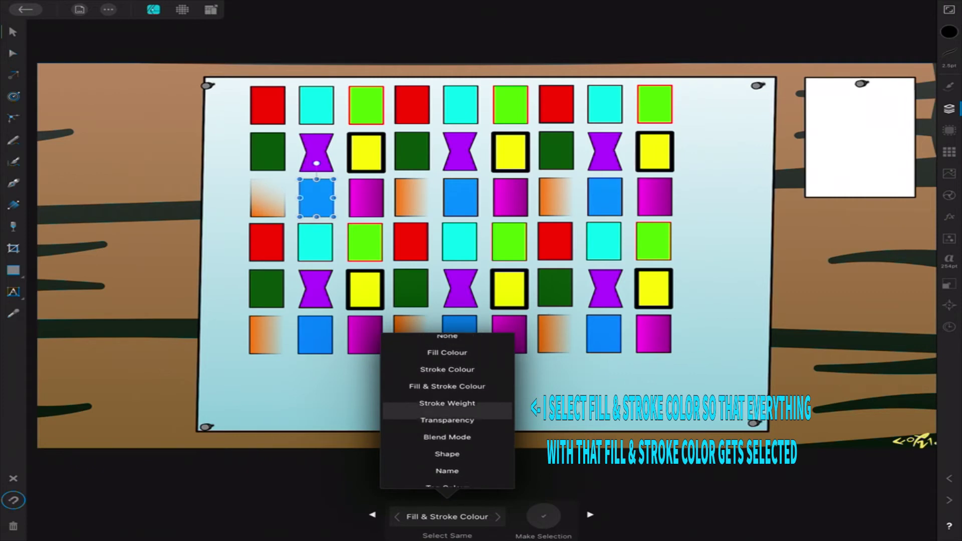
{"action": "scroll", "coordinate": [447, 410], "scroll_direction": "up", "scroll_amount": 1}
{"action": "scroll", "coordinate": [447, 410], "scroll_direction": "up", "scroll_amount": 2}
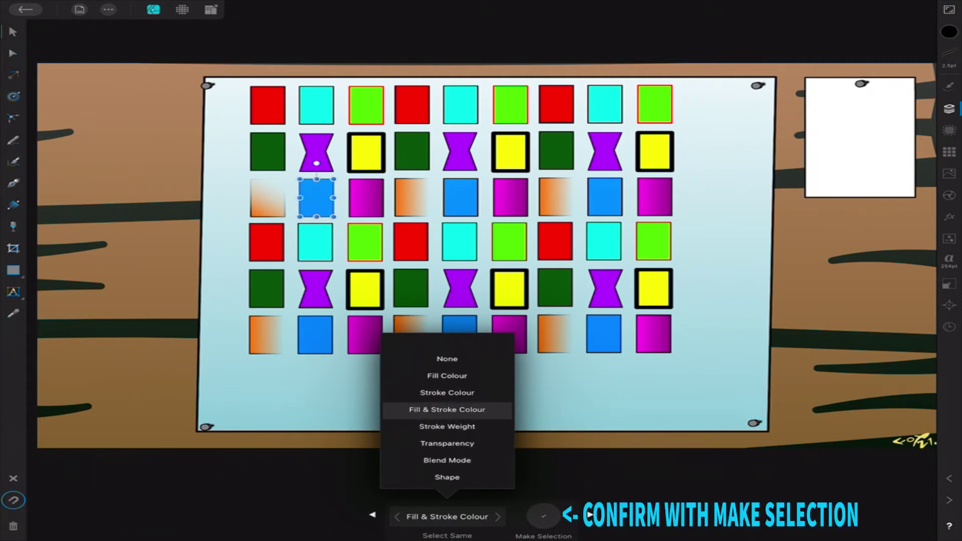
{"action": "scroll", "coordinate": [447, 411], "scroll_direction": "down", "scroll_amount": 2}
{"action": "scroll", "coordinate": [447, 411], "scroll_direction": "up", "scroll_amount": 1}
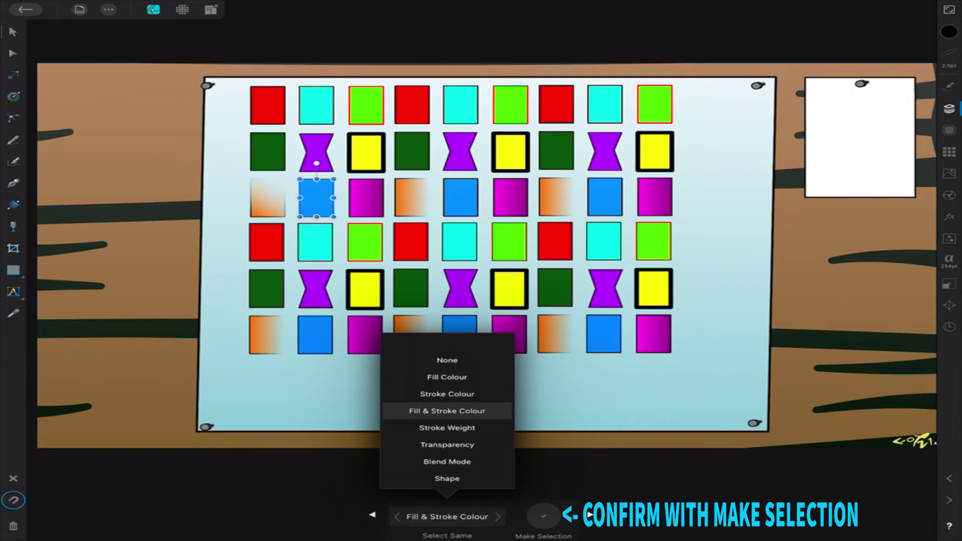
{"action": "left_click", "coordinate": [543, 516]}
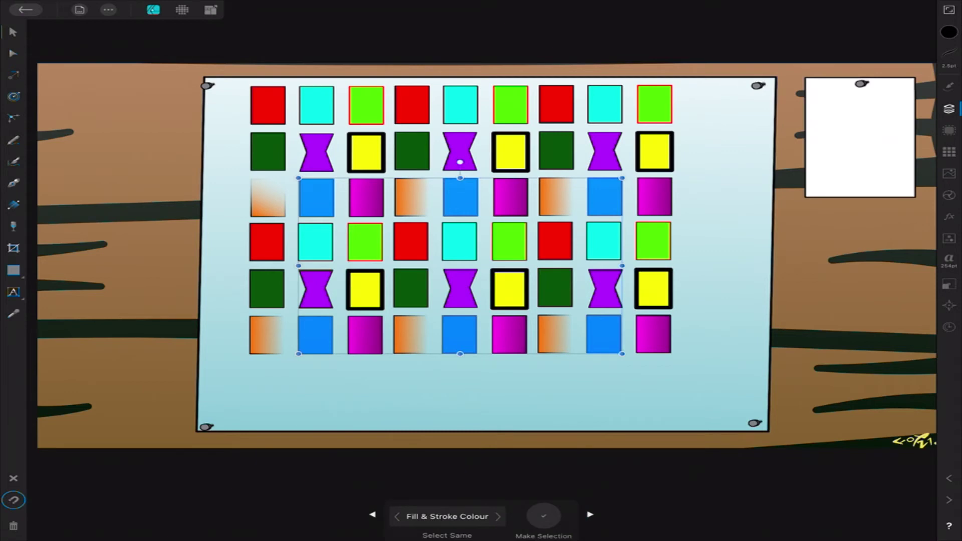
Review the blue rectangles in the Layers list, then select the purple hourglass in row 2, column 2.
{"action": "left_click", "coordinate": [949, 109]}
{"action": "scroll", "coordinate": [846, 290], "scroll_direction": "down", "scroll_amount": 5}
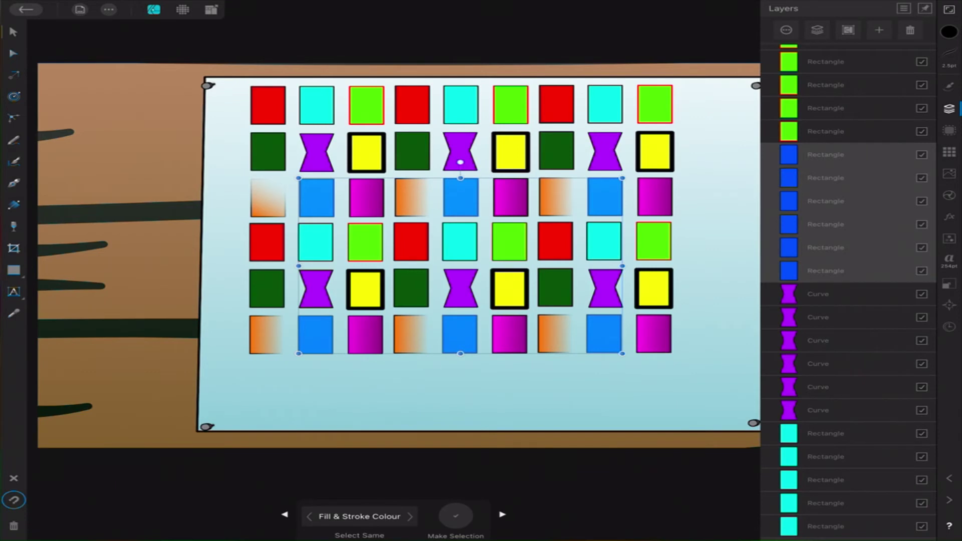
{"action": "left_click", "coordinate": [316, 152]}
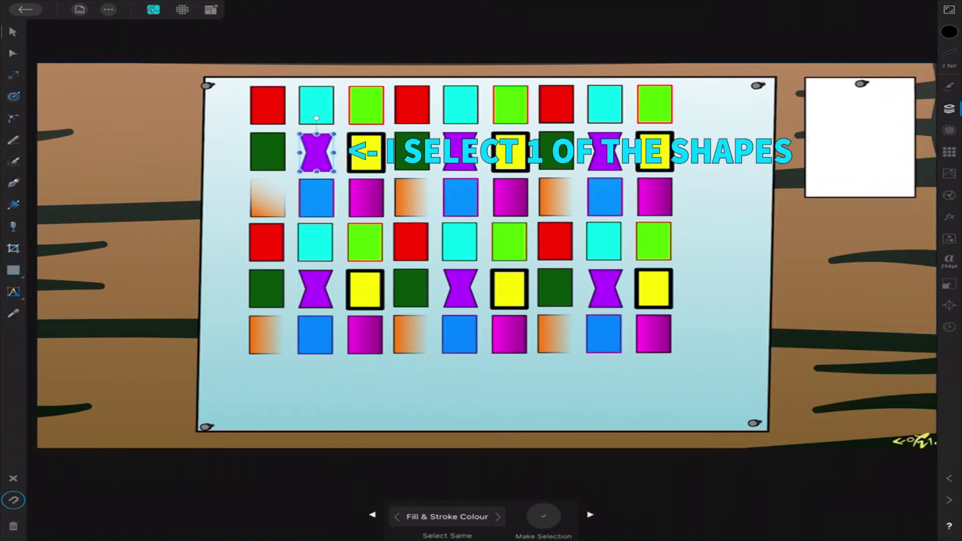
Select all six purple hourglass shapes by matching Shape.
{"action": "left_click", "coordinate": [447, 517]}
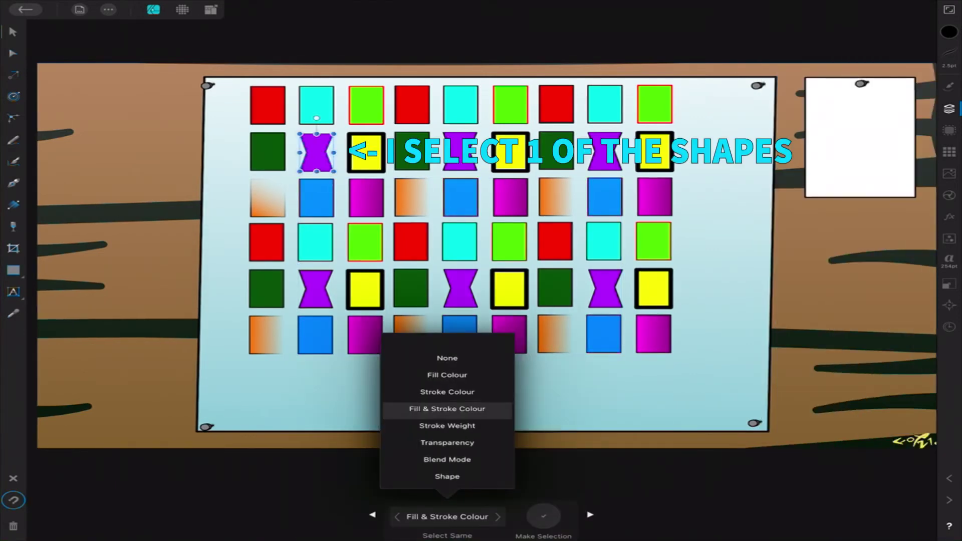
{"action": "scroll", "coordinate": [447, 406], "scroll_direction": "down", "scroll_amount": 2}
{"action": "scroll", "coordinate": [447, 405], "scroll_direction": "down", "scroll_amount": 2}
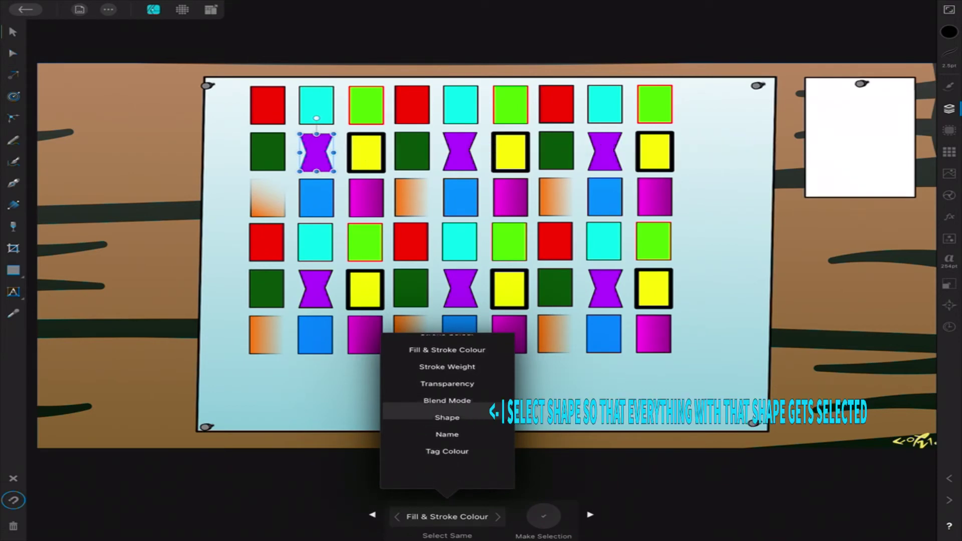
{"action": "scroll", "coordinate": [447, 396], "scroll_direction": "up", "scroll_amount": 1}
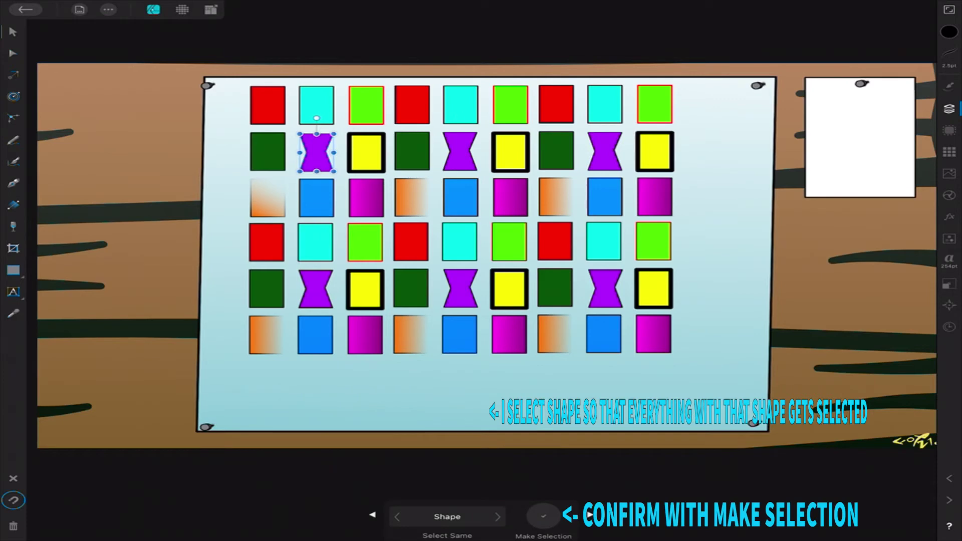
{"action": "left_click", "coordinate": [544, 516]}
Check the hourglass Curve layers, then select the cyan square in row 1, column 2.
{"action": "left_click", "coordinate": [949, 109]}
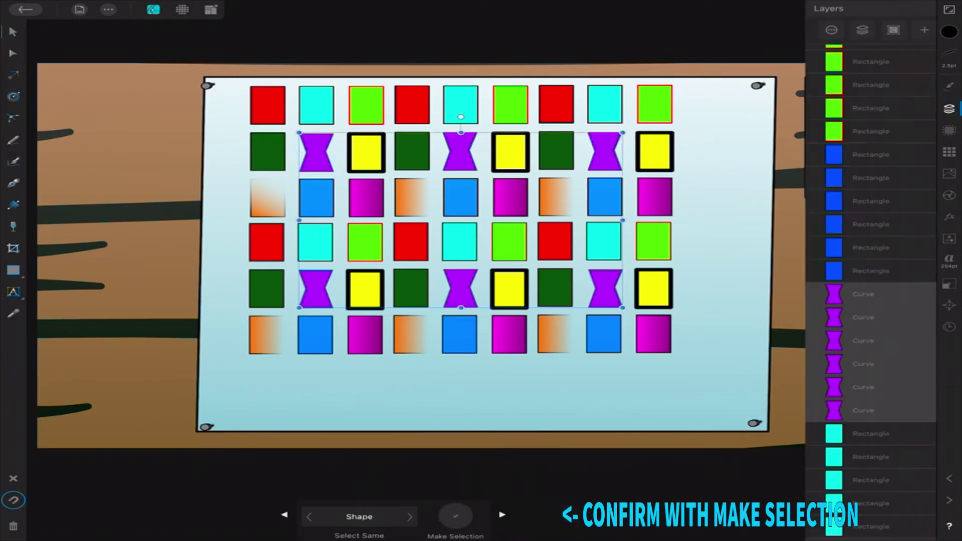
{"action": "scroll", "coordinate": [846, 266], "scroll_direction": "down", "scroll_amount": 3}
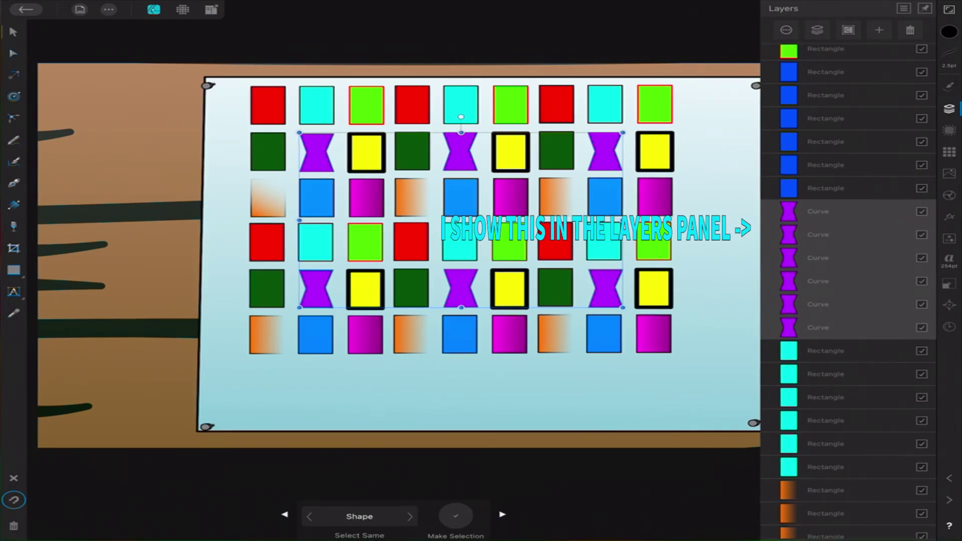
{"action": "scroll", "coordinate": [848, 290], "scroll_direction": "down", "scroll_amount": 1}
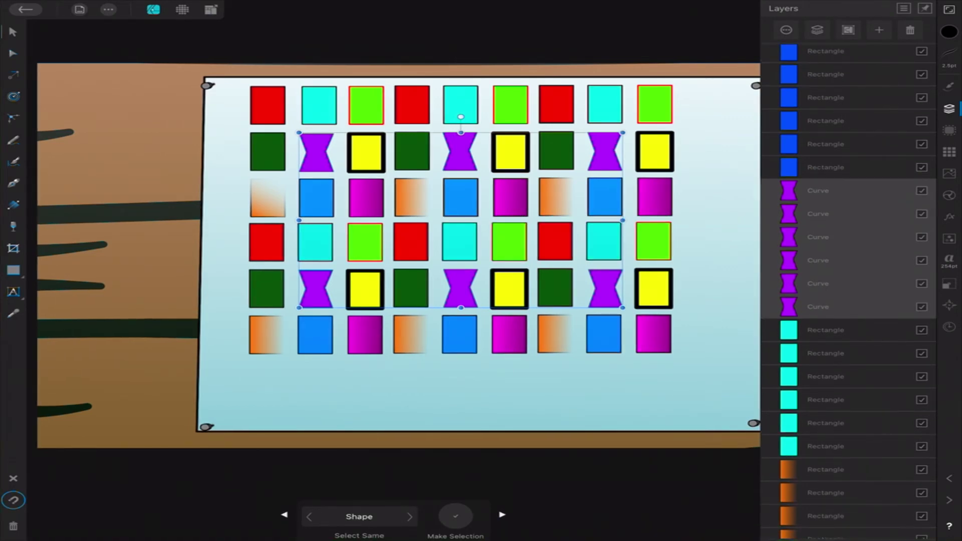
{"action": "left_click", "coordinate": [319, 105]}
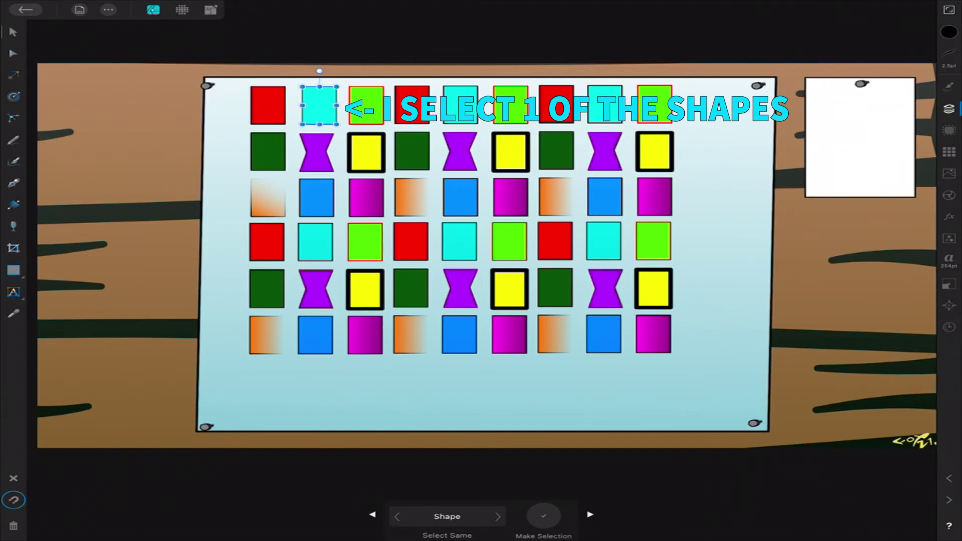
Match by Blend Mode to select all six cyan squares and confirm them as Rectangle layers.
{"action": "left_click", "coordinate": [446, 517]}
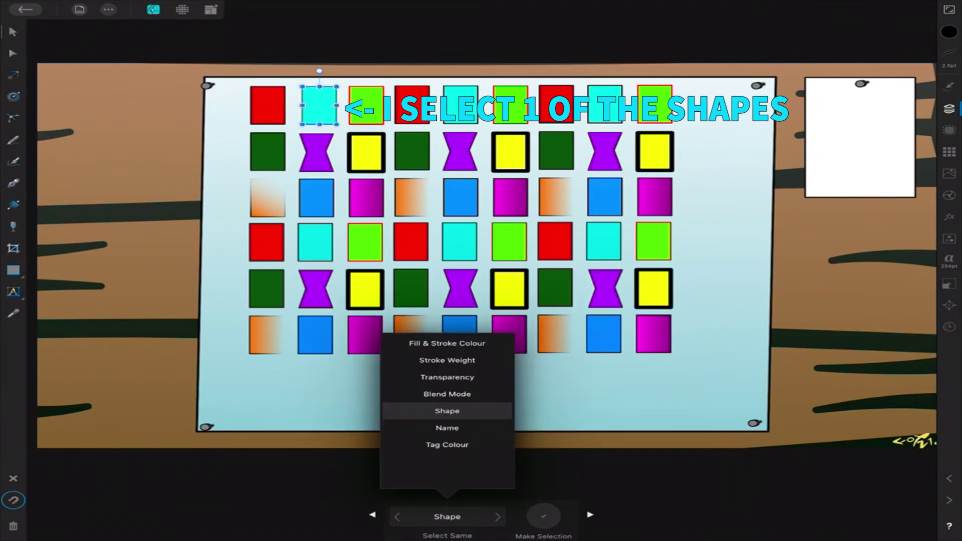
{"action": "scroll", "coordinate": [447, 400], "scroll_direction": "up", "scroll_amount": 1}
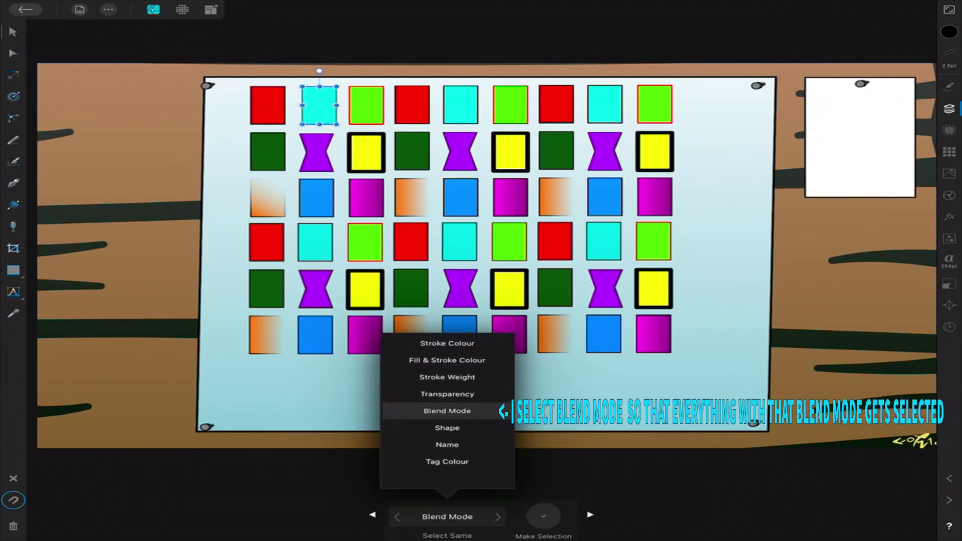
{"action": "left_click", "coordinate": [544, 516]}
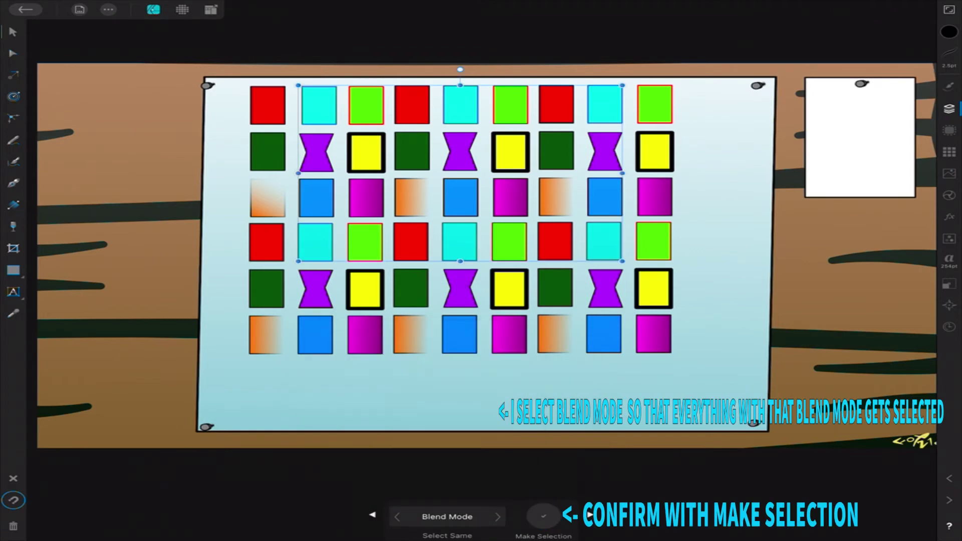
{"action": "left_click", "coordinate": [949, 109]}
{"action": "scroll", "coordinate": [846, 251], "scroll_direction": "down", "scroll_amount": 3}
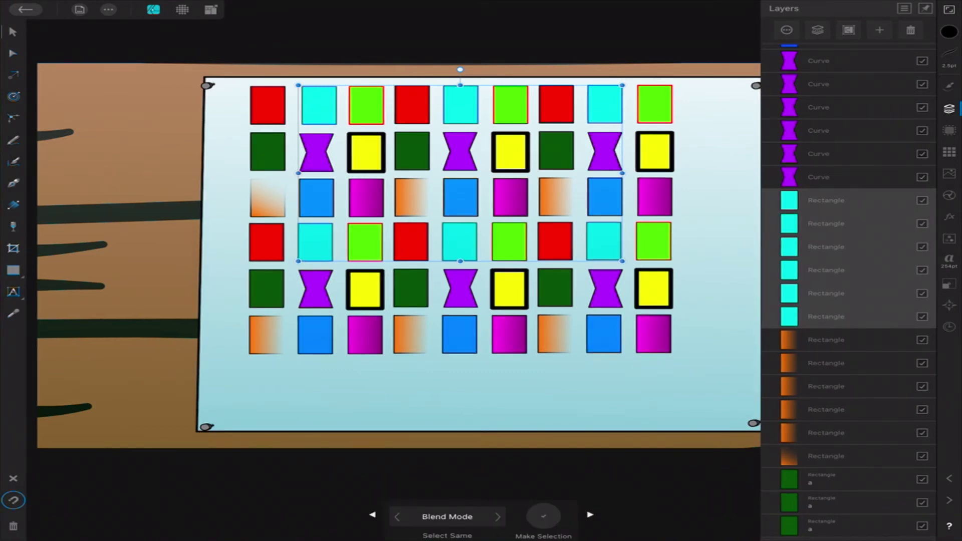
From one orange gradient rectangle, select all six matching by Transparency.
{"action": "left_click", "coordinate": [949, 108]}
{"action": "left_click", "coordinate": [412, 197]}
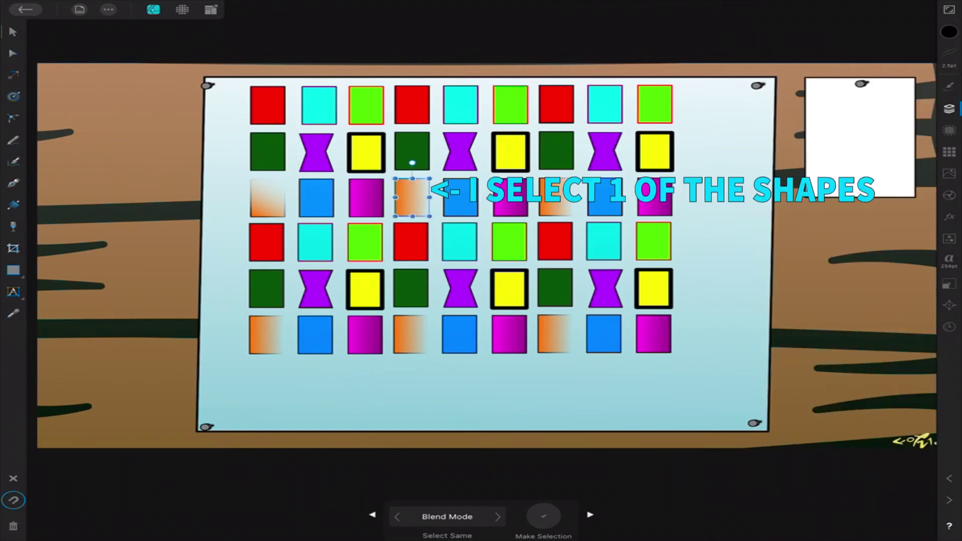
{"action": "left_click", "coordinate": [498, 516]}
{"action": "left_click", "coordinate": [447, 516]}
{"action": "scroll", "coordinate": [446, 410], "scroll_direction": "up", "scroll_amount": 2}
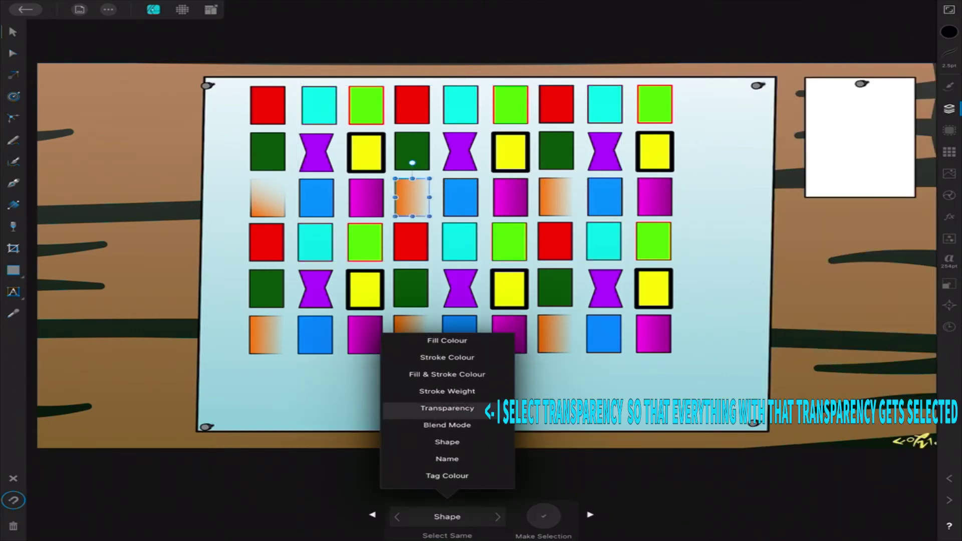
{"action": "left_click", "coordinate": [543, 516]}
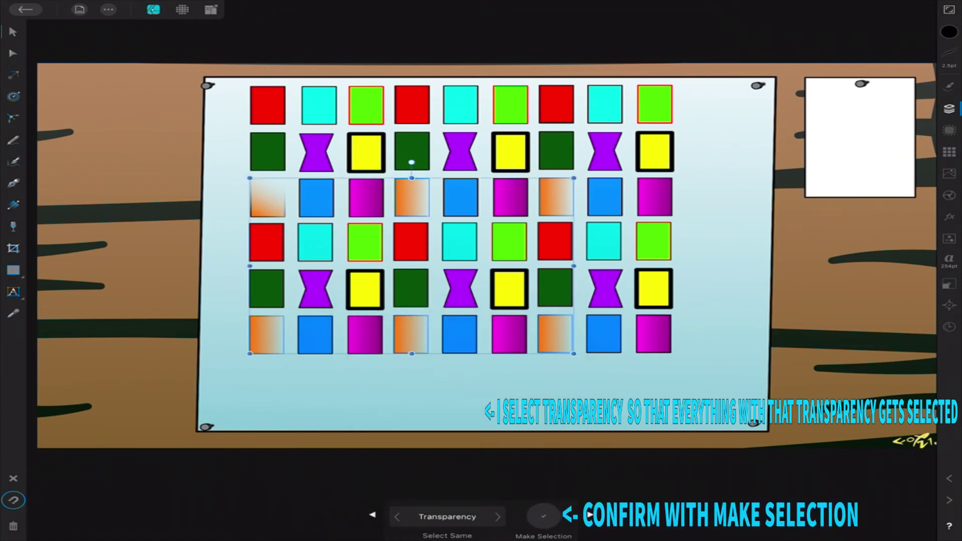
Check the orange rectangles in the Layers list, then select the dark green square in row 2, column 1.
{"action": "left_click", "coordinate": [949, 108]}
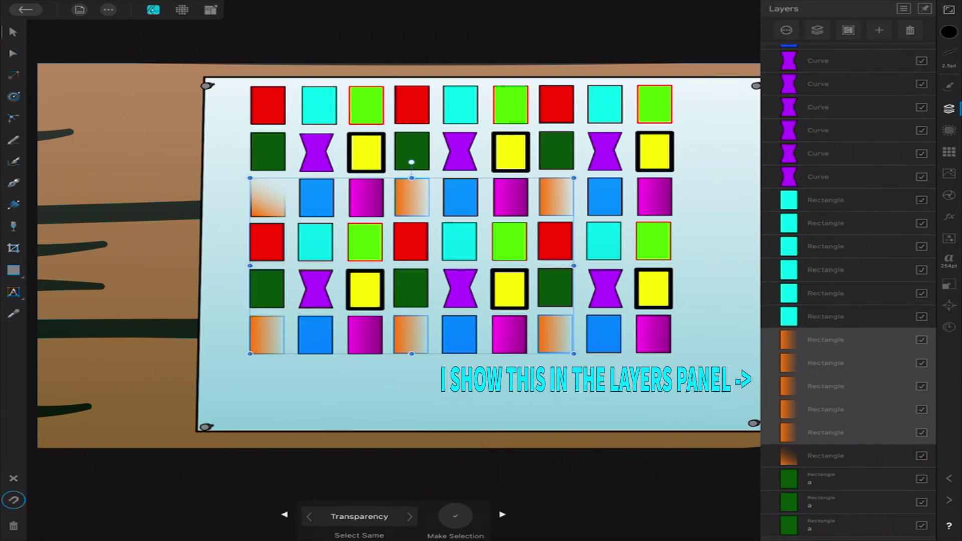
{"action": "scroll", "coordinate": [848, 290], "scroll_direction": "down", "scroll_amount": 5}
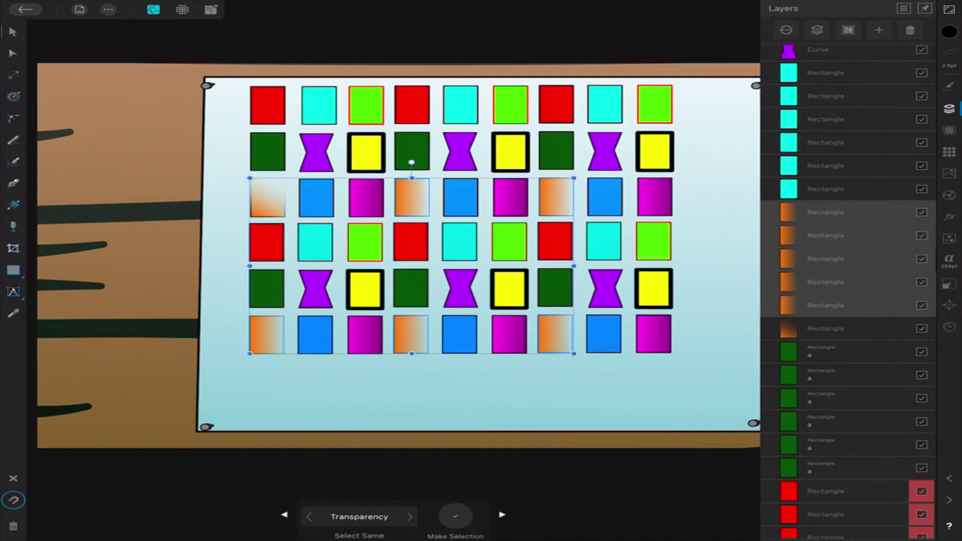
{"action": "left_click", "coordinate": [267, 152]}
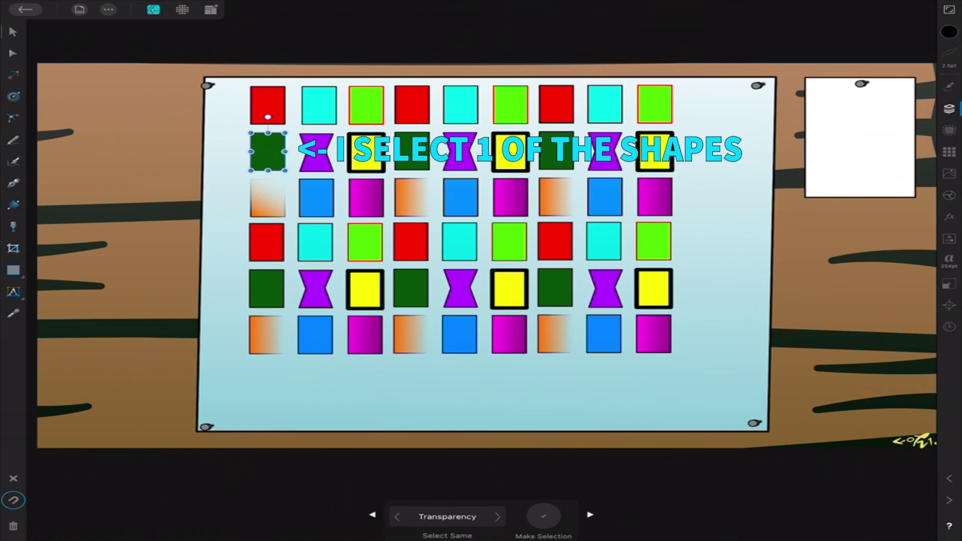
Match by Name to select all six dark green rectangles, then select the top-left red square.
{"action": "left_click", "coordinate": [498, 517]}
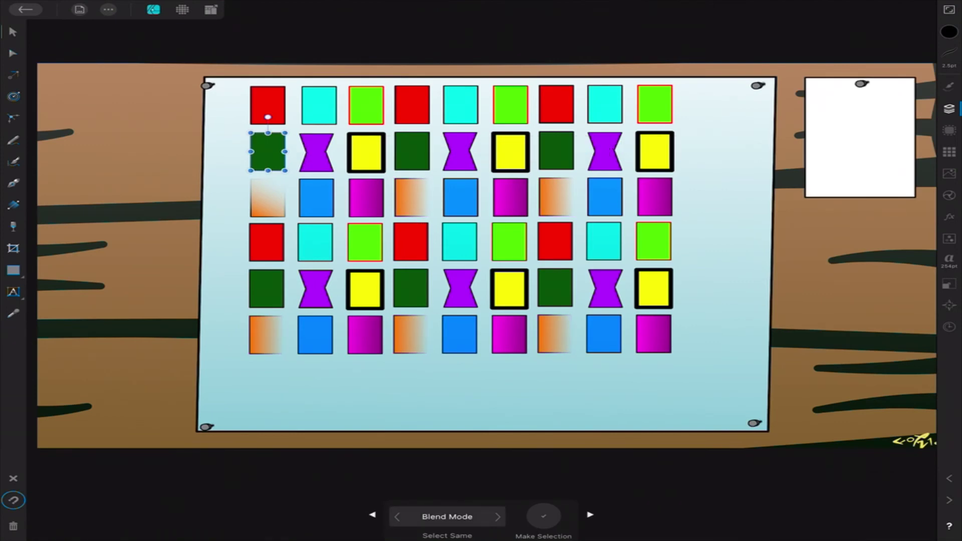
{"action": "left_click", "coordinate": [447, 516]}
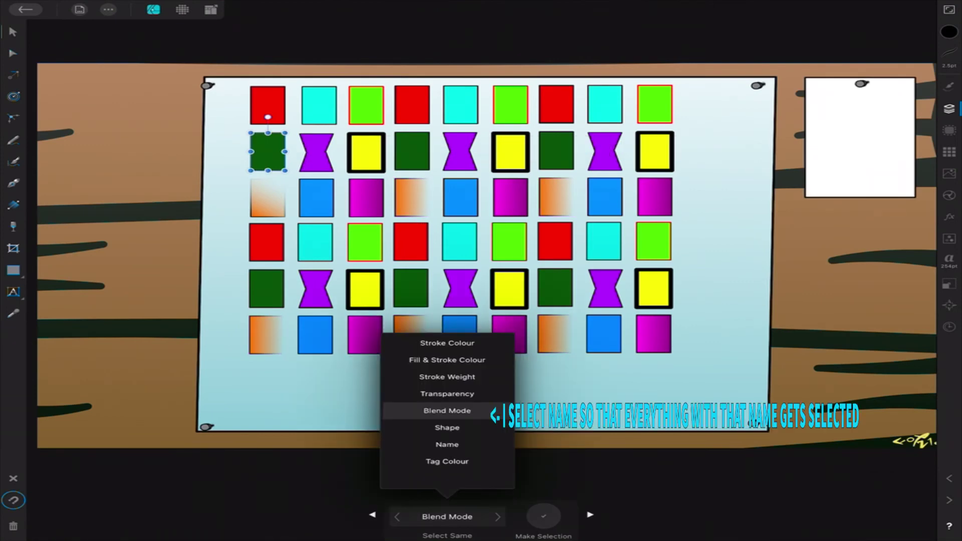
{"action": "left_click_drag", "start_coordinate": [447, 444], "coordinate": [446, 410]}
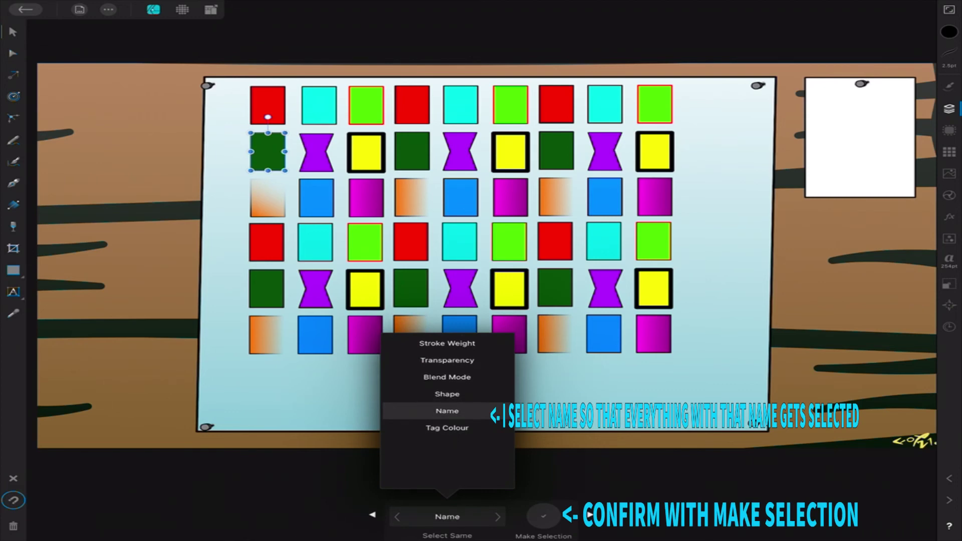
{"action": "left_click", "coordinate": [543, 516]}
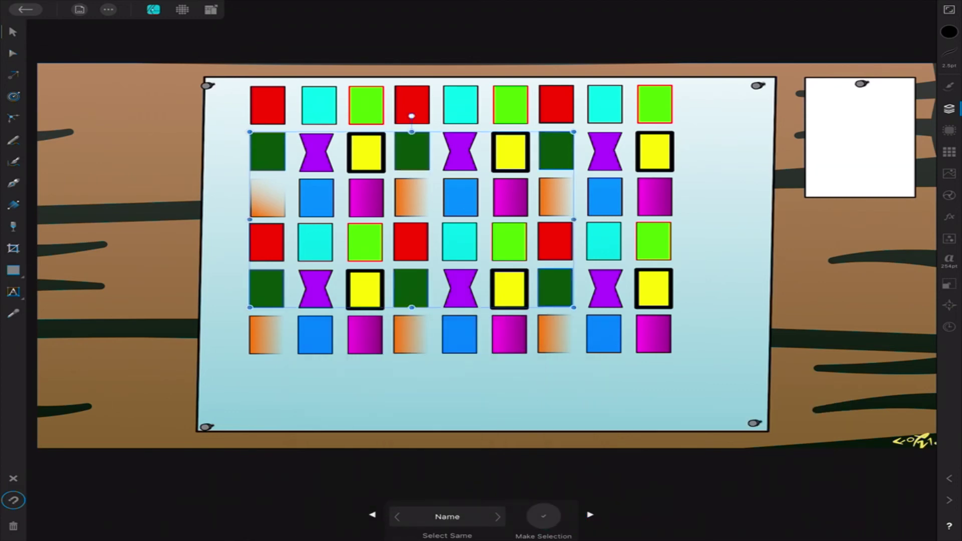
{"action": "left_click", "coordinate": [949, 108]}
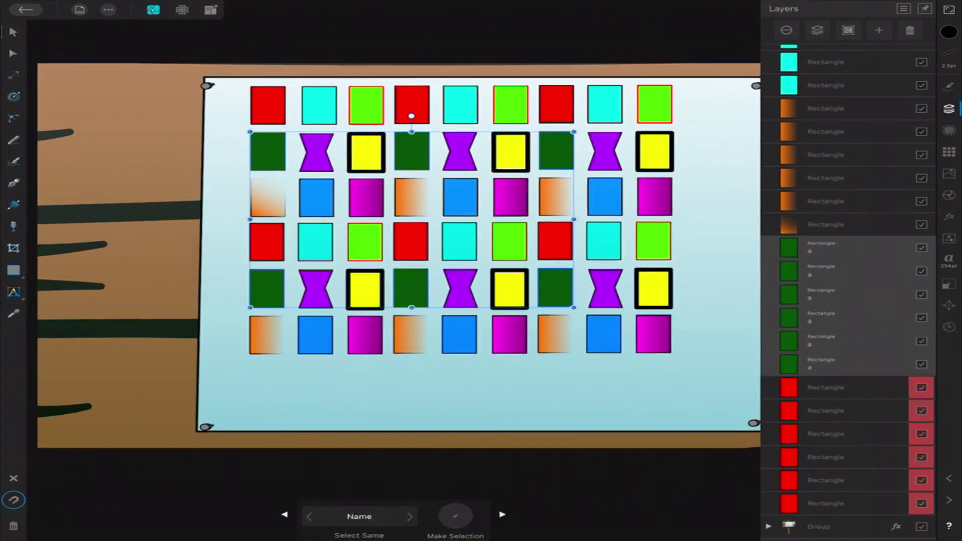
{"action": "left_click", "coordinate": [268, 105]}
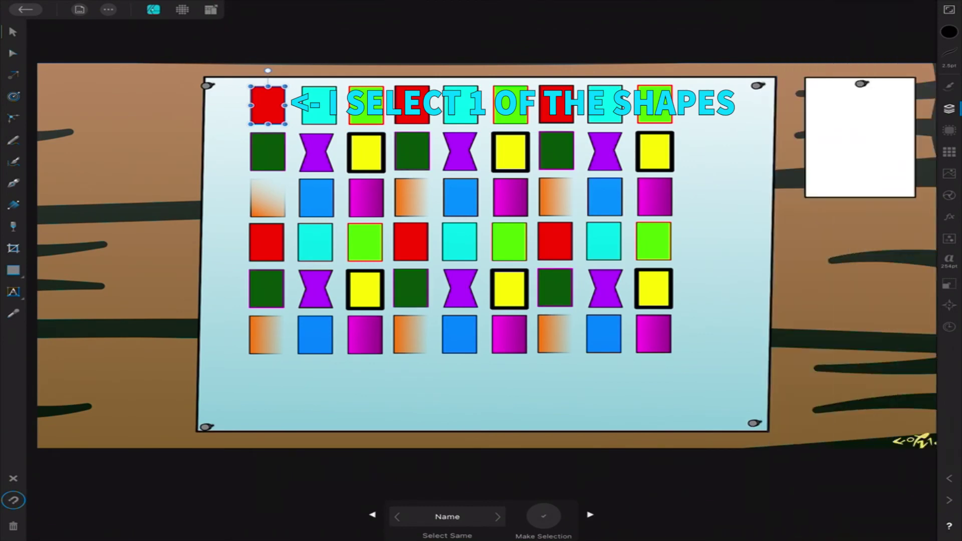
Select Same by Tag Colour to select all six red rectangles, then view them in the Layers panel.
{"action": "left_click", "coordinate": [446, 517]}
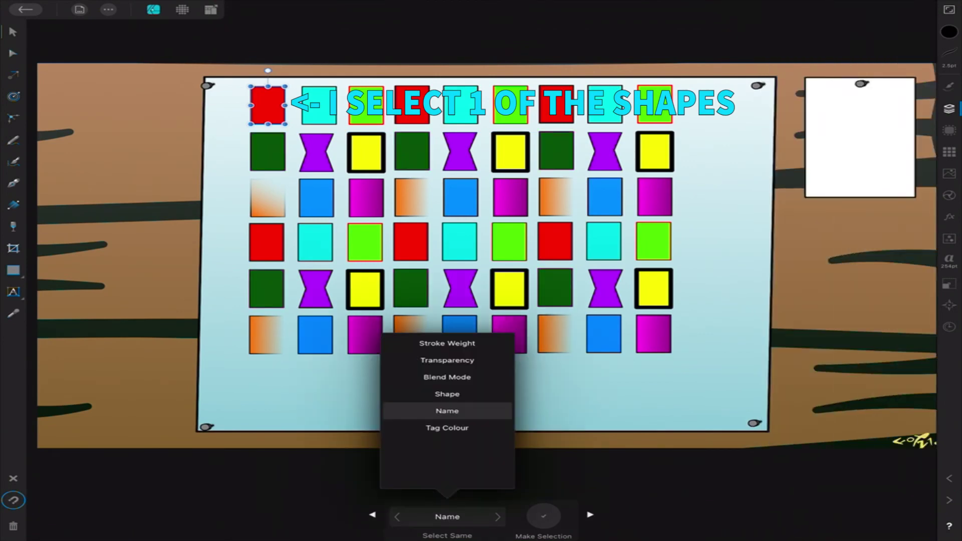
{"action": "scroll", "coordinate": [447, 394], "scroll_direction": "down", "scroll_amount": 1}
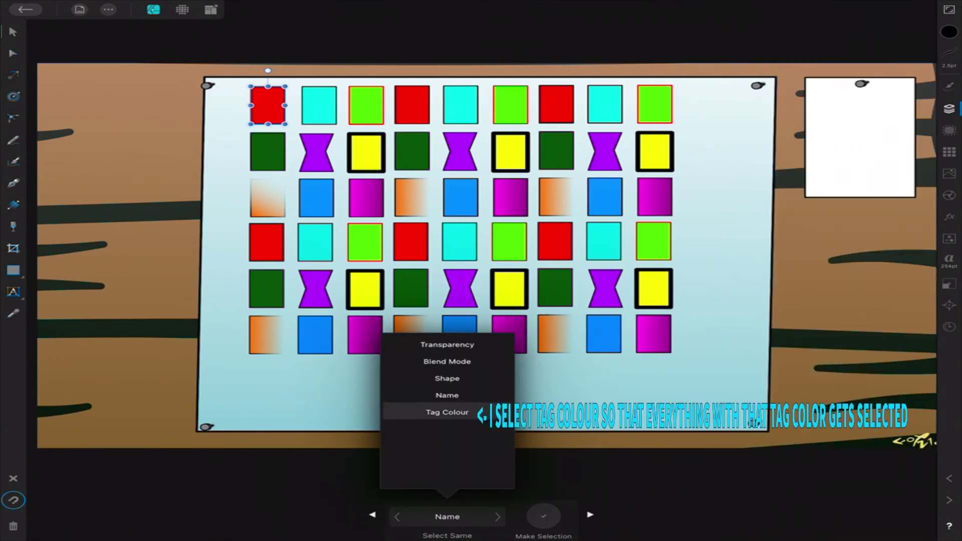
{"action": "left_click", "coordinate": [544, 516]}
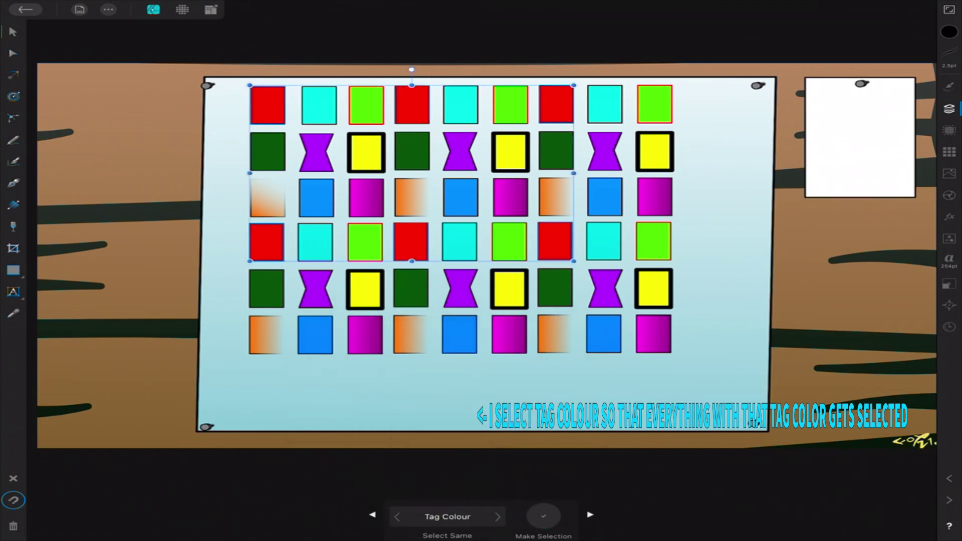
{"action": "left_click", "coordinate": [949, 108]}
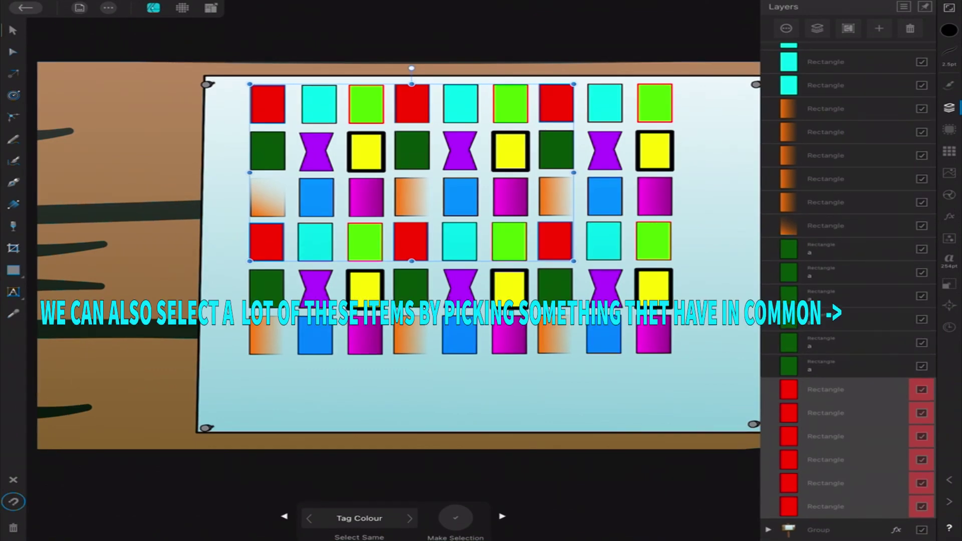
{"action": "scroll", "coordinate": [846, 290], "scroll_direction": "up", "scroll_amount": 4}
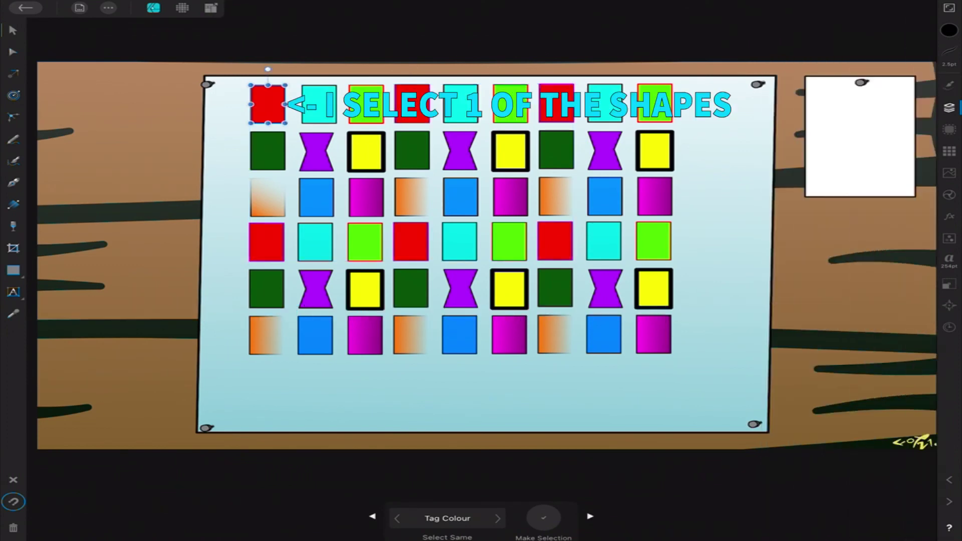
Select Same by Shape, using the red square as reference, to select matching rectangles.
{"action": "left_click", "coordinate": [447, 518]}
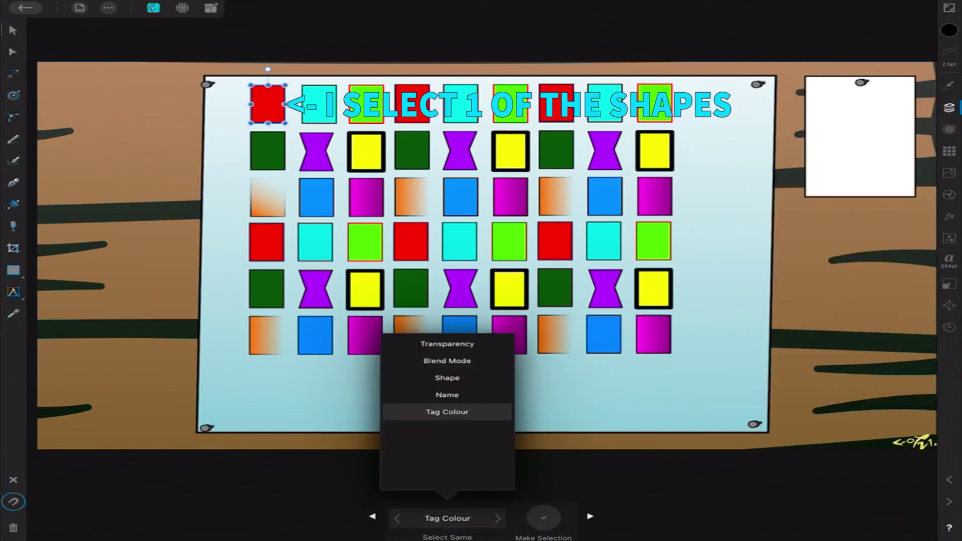
{"action": "scroll", "coordinate": [446, 381], "scroll_direction": "up", "scroll_amount": 2}
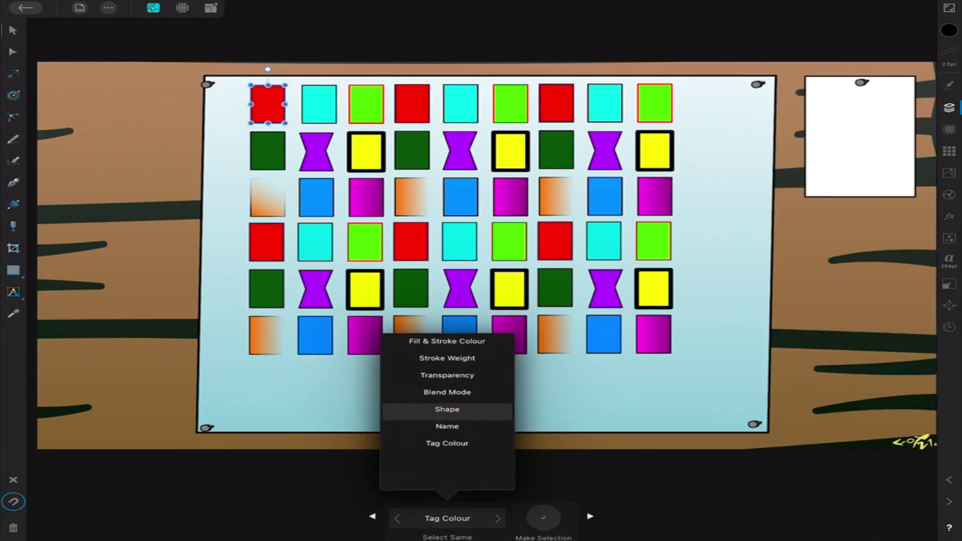
{"action": "scroll", "coordinate": [447, 396], "scroll_direction": "up", "scroll_amount": 1}
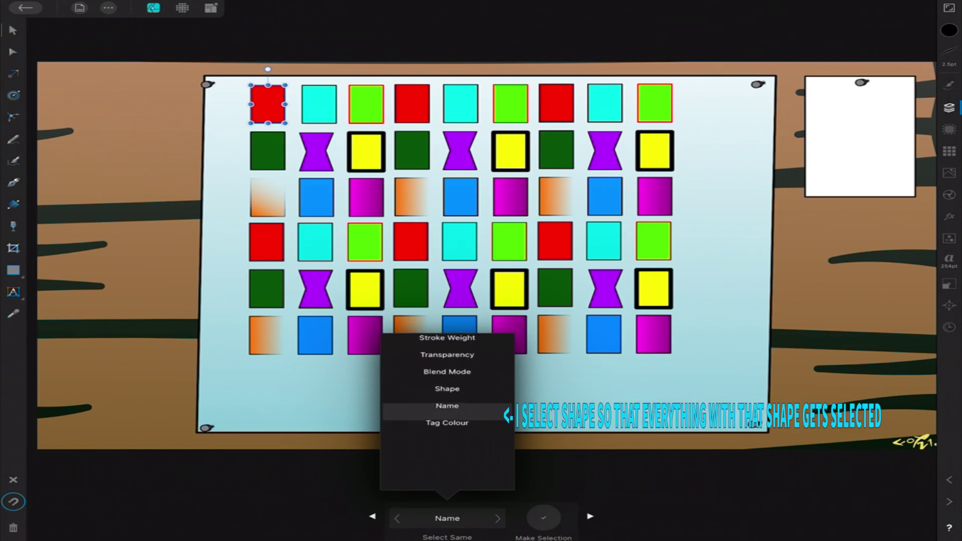
{"action": "left_click", "coordinate": [543, 518]}
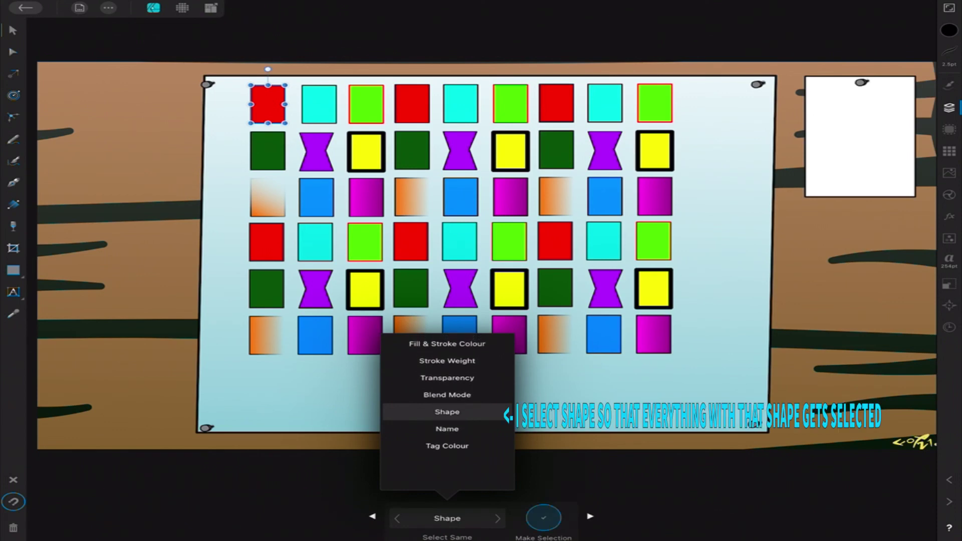
Review the selected rectangle layers by scrolling through the Layers panel.
{"action": "left_click", "coordinate": [948, 107]}
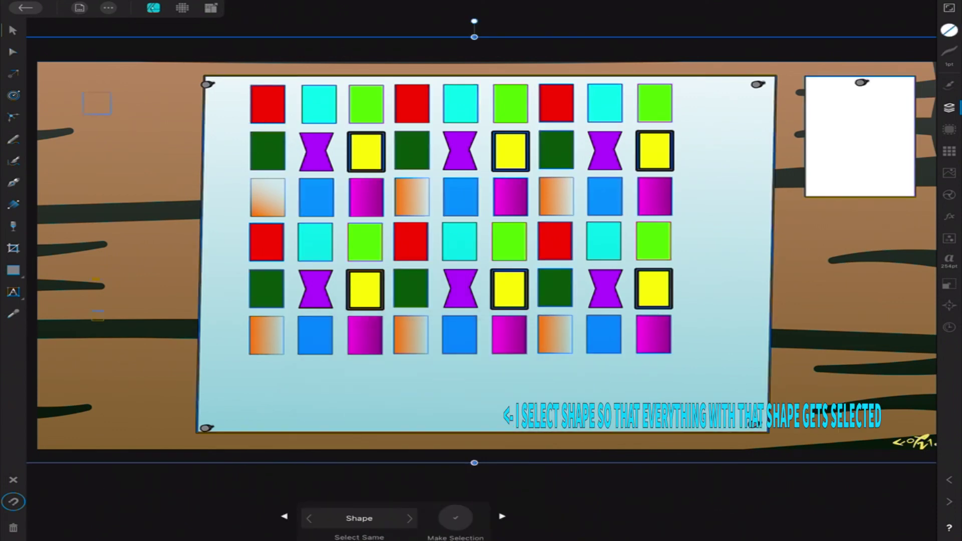
{"action": "scroll", "coordinate": [846, 290], "scroll_direction": "up", "scroll_amount": 3}
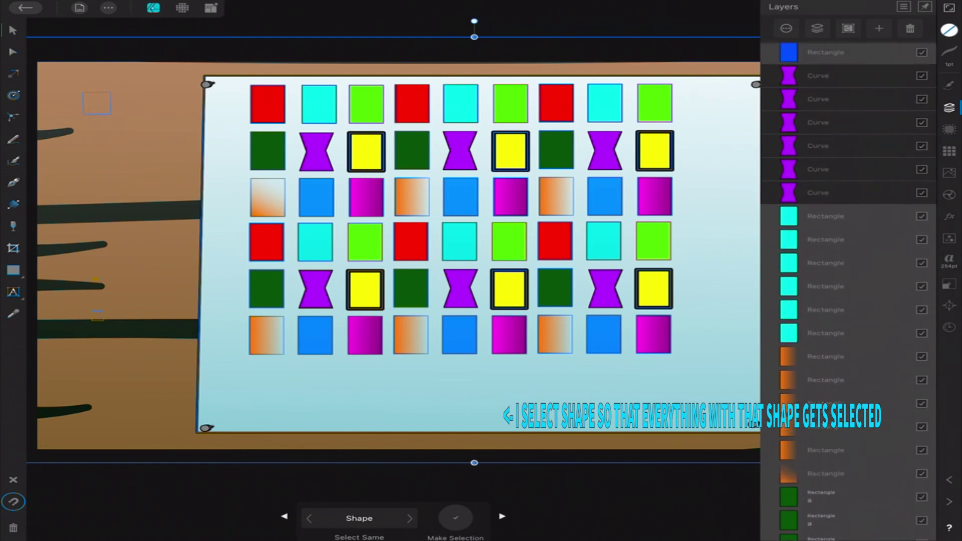
{"action": "scroll", "coordinate": [847, 291], "scroll_direction": "up", "scroll_amount": 3}
{"action": "scroll", "coordinate": [846, 290], "scroll_direction": "up", "scroll_amount": 3}
{"action": "scroll", "coordinate": [847, 290], "scroll_direction": "up", "scroll_amount": 3}
{"action": "scroll", "coordinate": [846, 290], "scroll_direction": "up", "scroll_amount": 5}
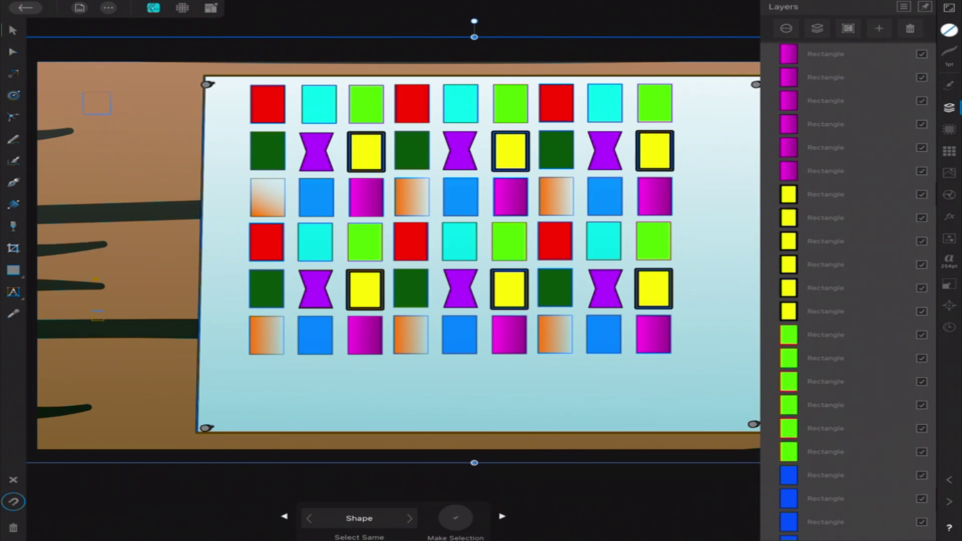
{"action": "scroll", "coordinate": [846, 291], "scroll_direction": "down", "scroll_amount": 5}
{"action": "scroll", "coordinate": [846, 290], "scroll_direction": "down", "scroll_amount": 3}
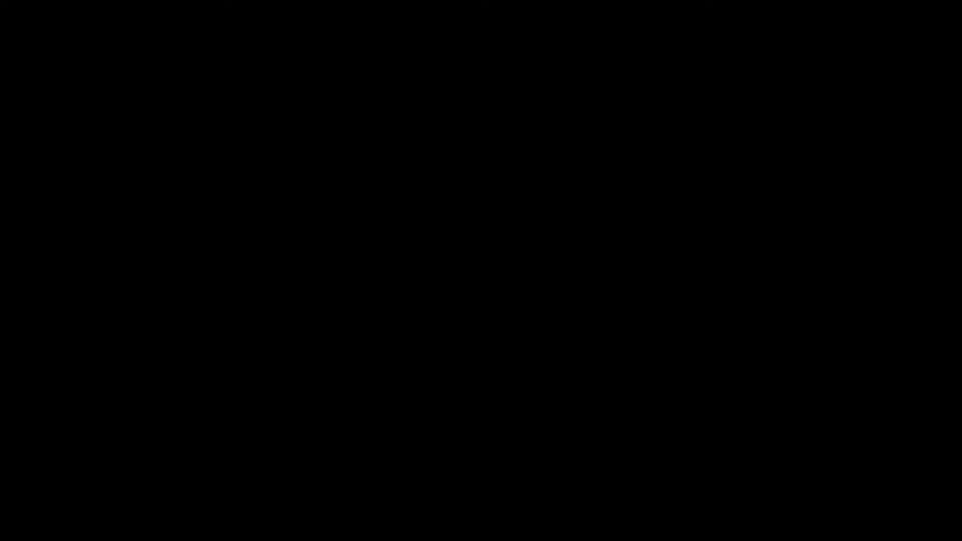